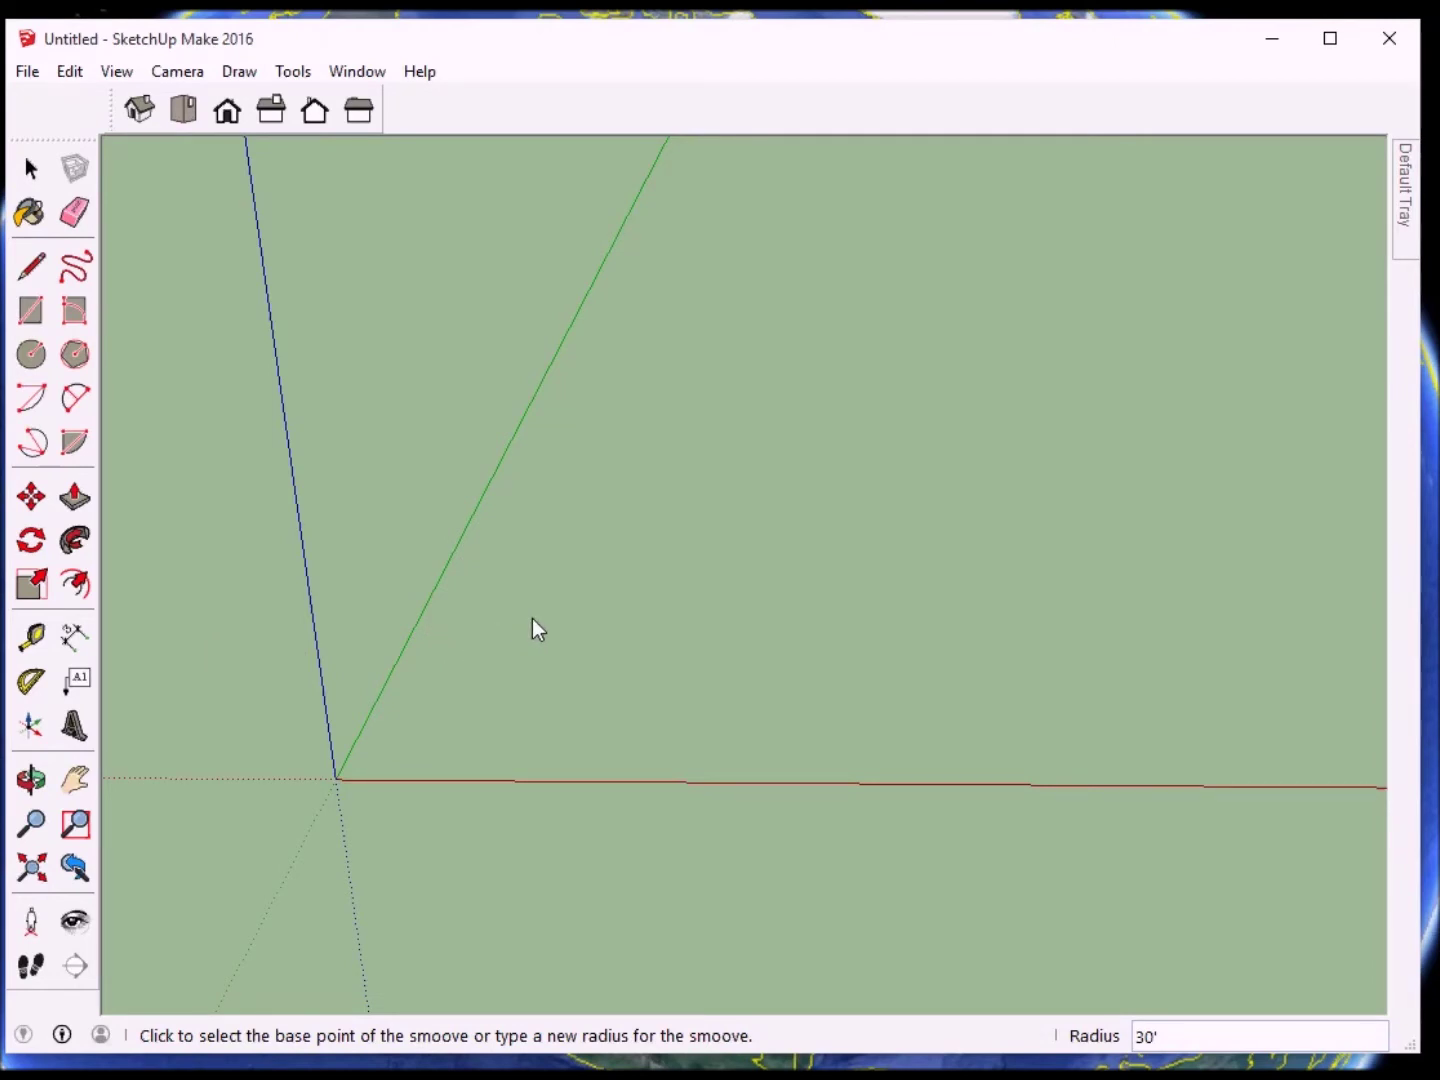
- Confirm the extension settings in Preferences so the Sandbox tools can be enabled
left_click(352, 73)
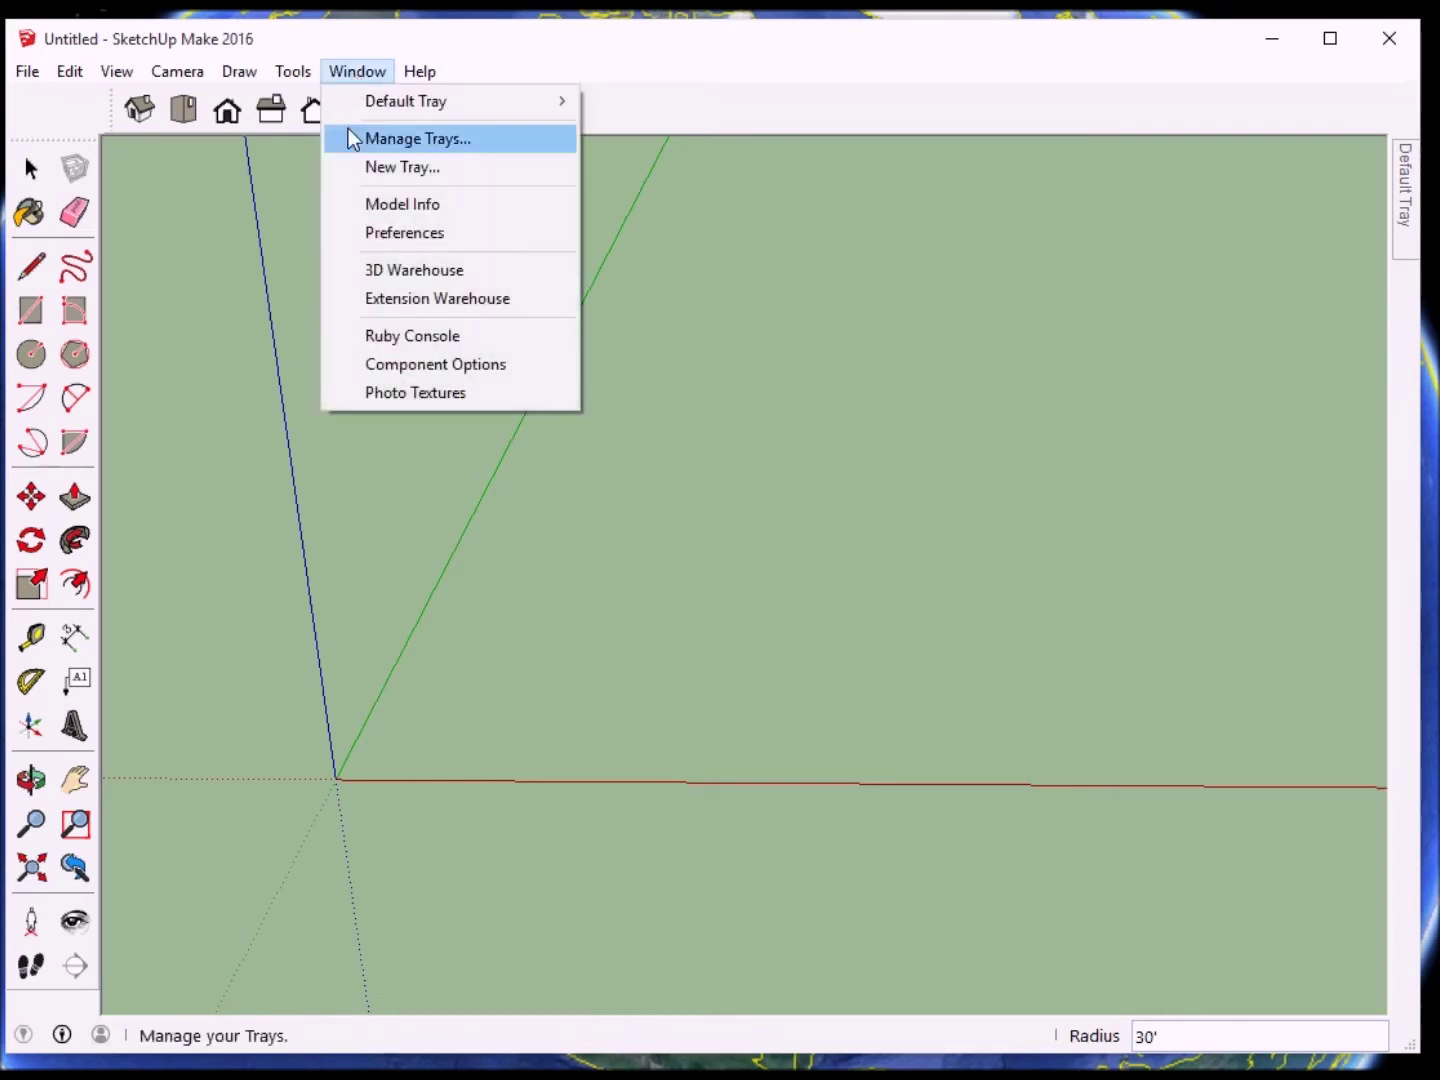
left_click(407, 236)
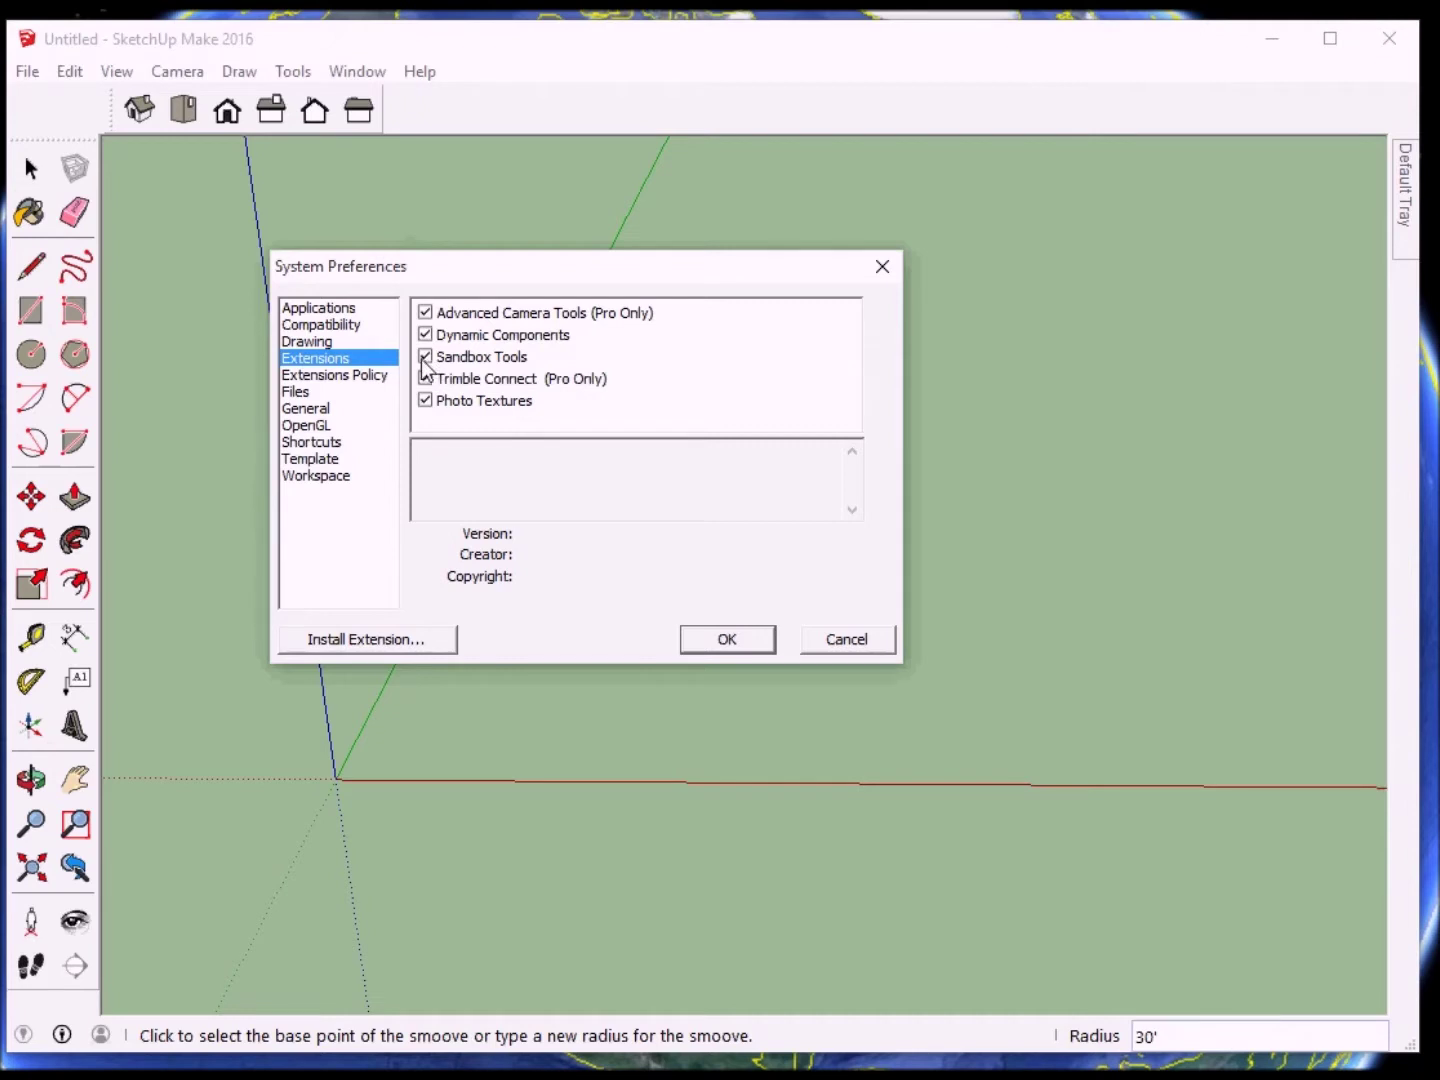
left_click(724, 639)
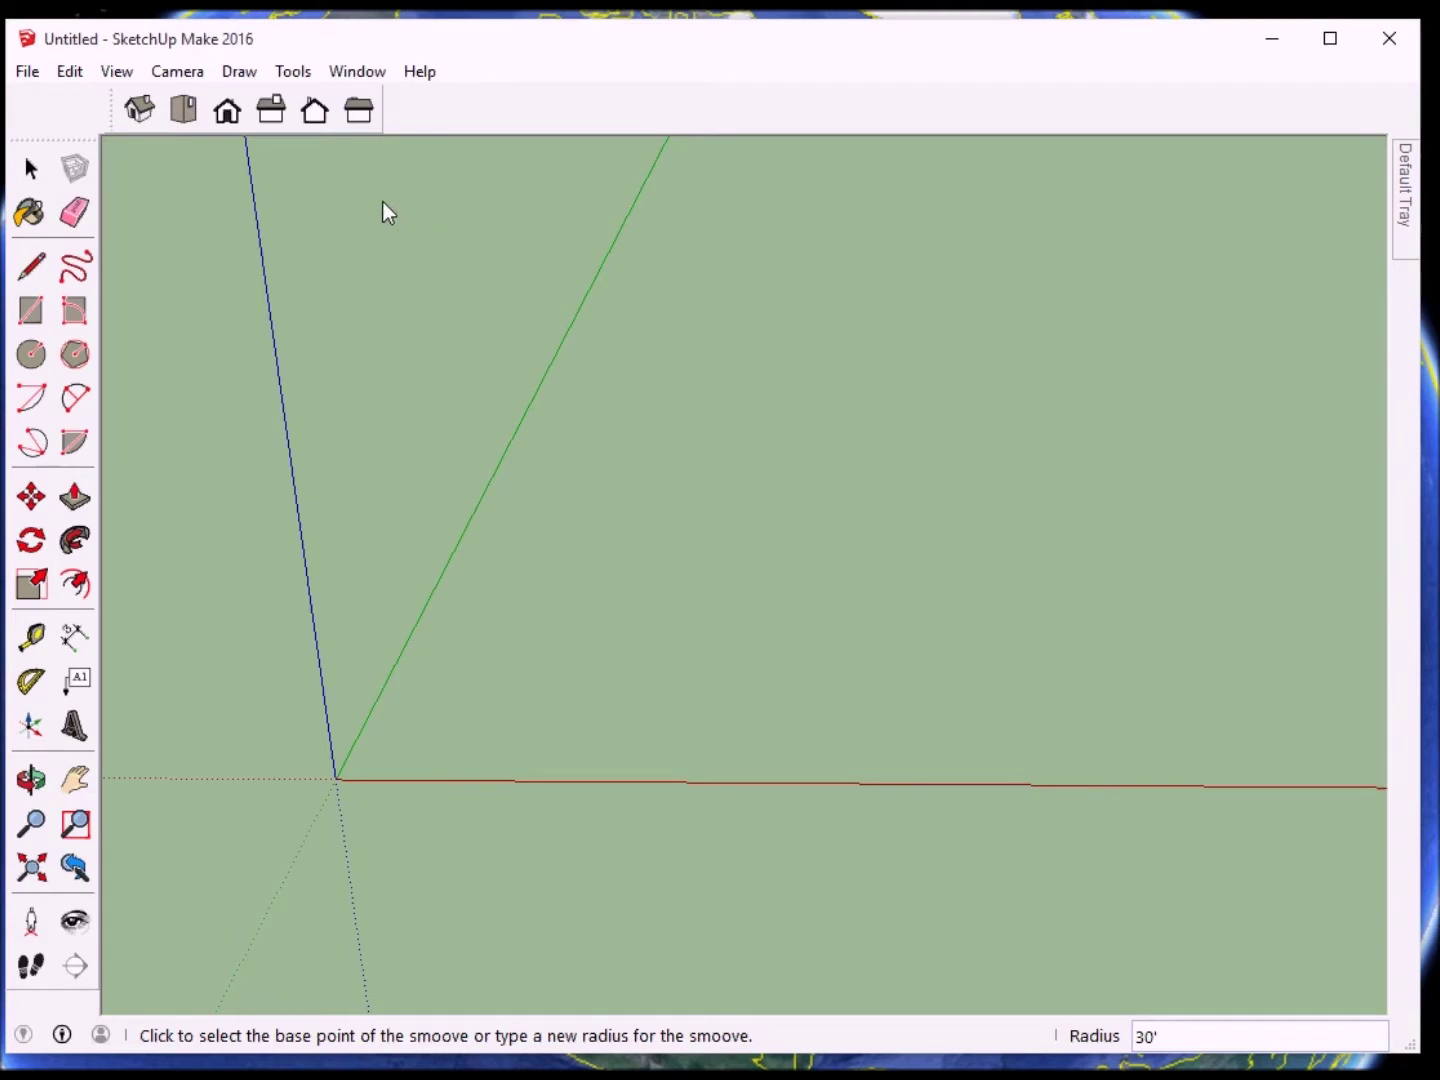
- Turn on the Sandbox toolbar under View > Toolbars and park it near the top
left_click(117, 74)
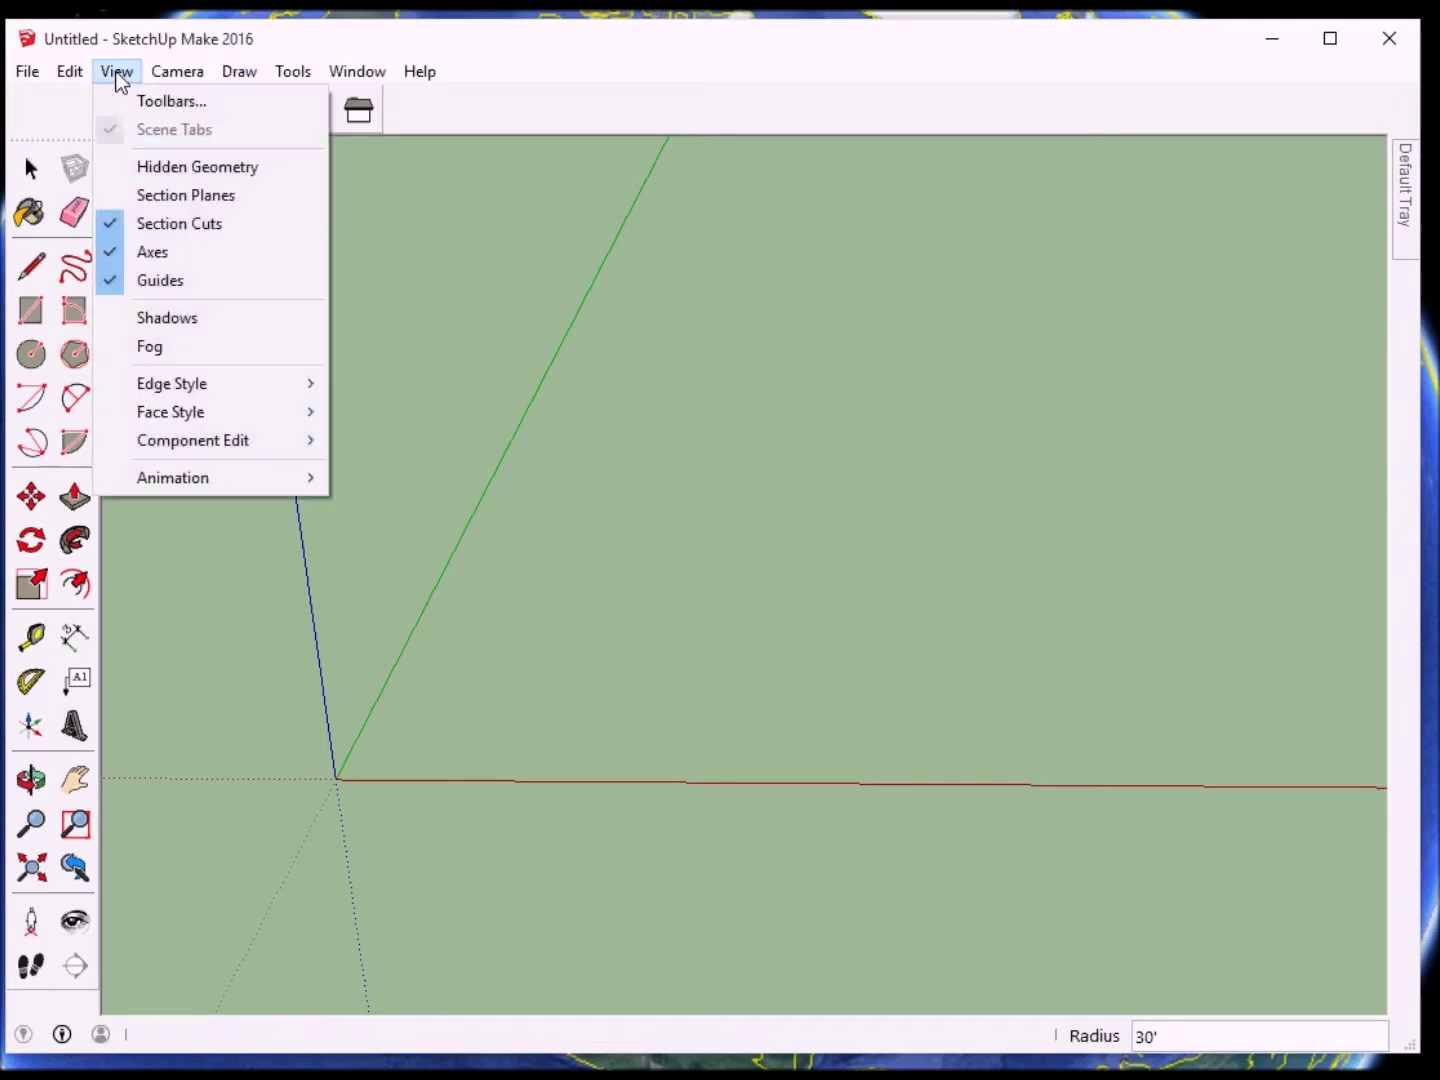
left_click(160, 100)
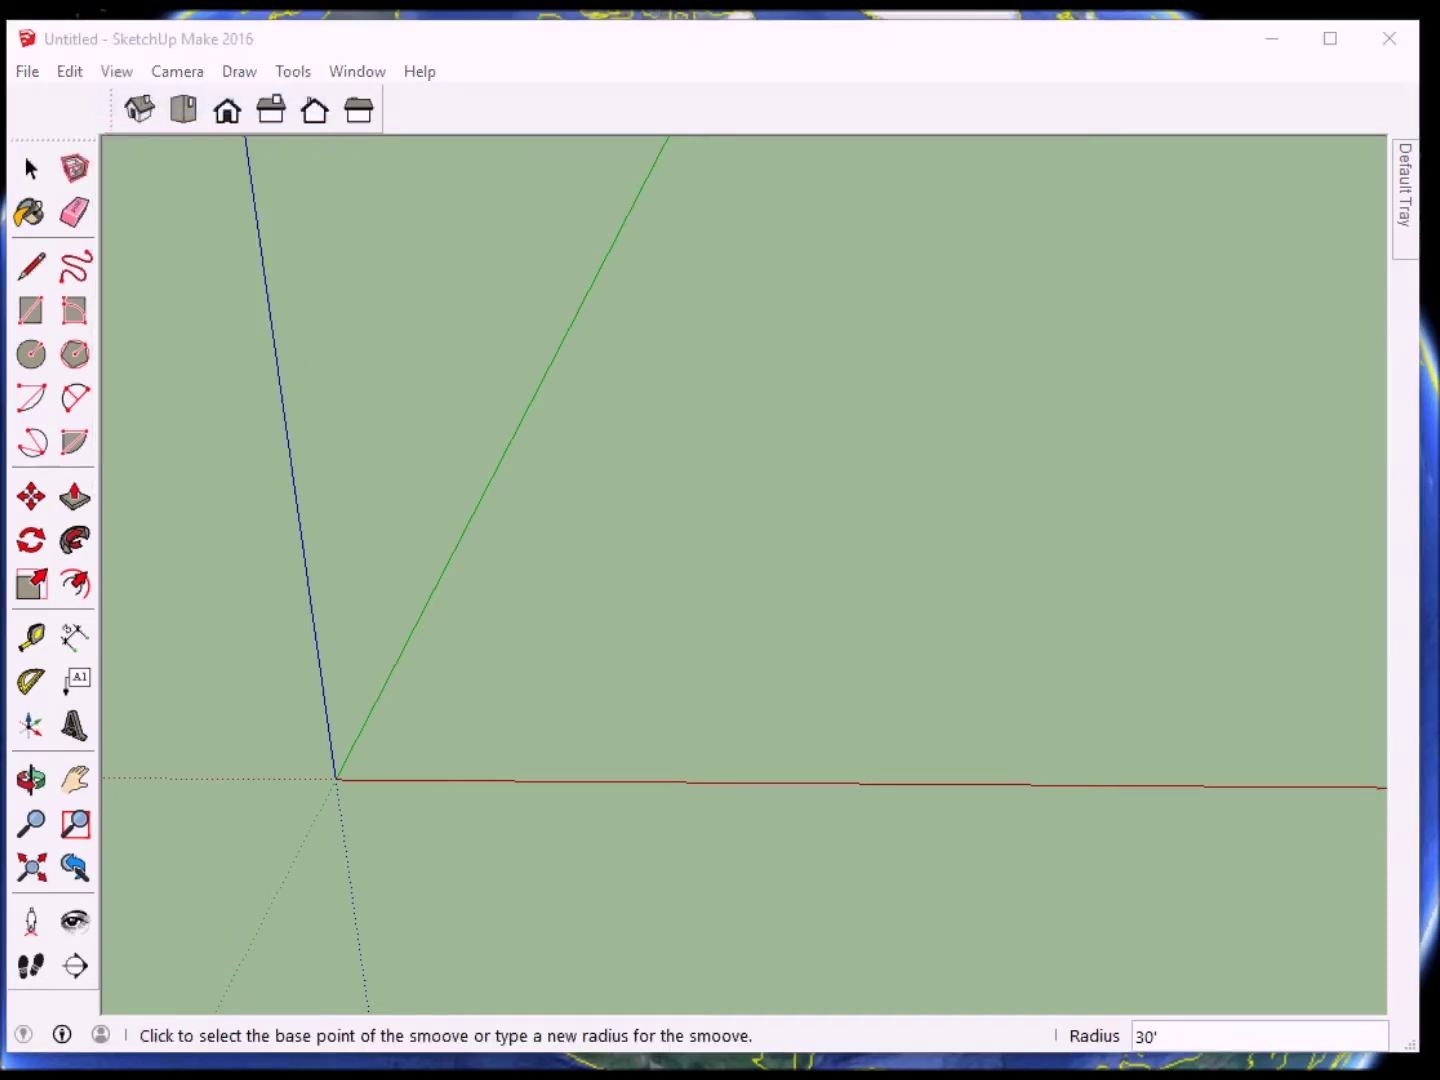
left_click_drag(344, 382, 732, 290)
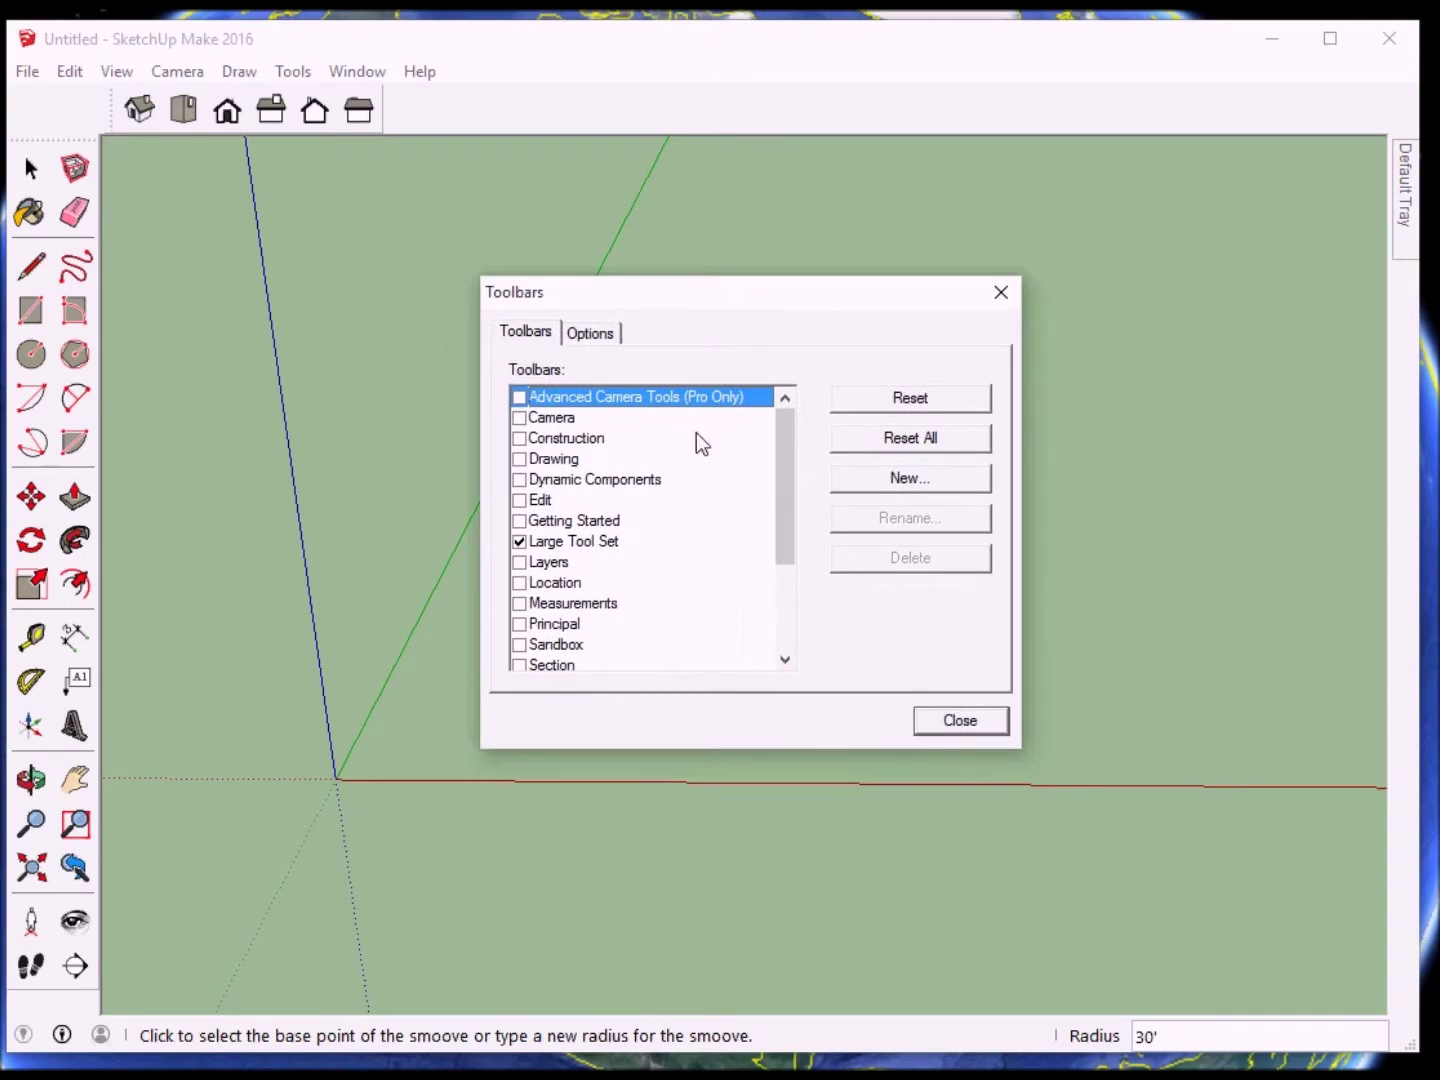
left_click(519, 645)
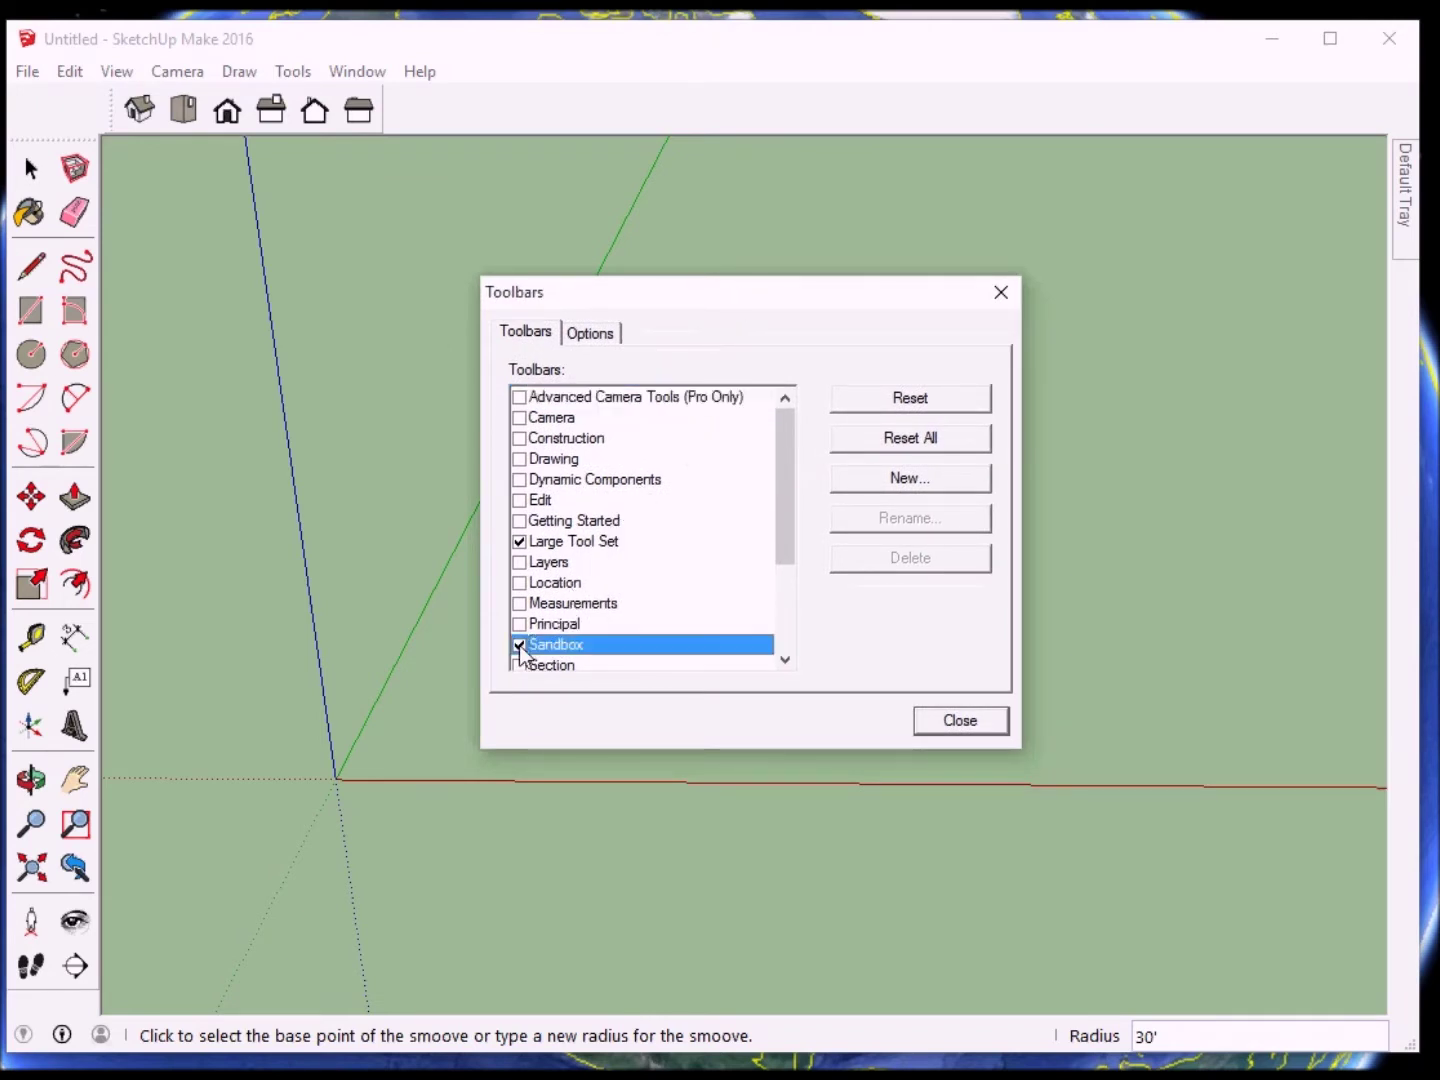
left_click(956, 720)
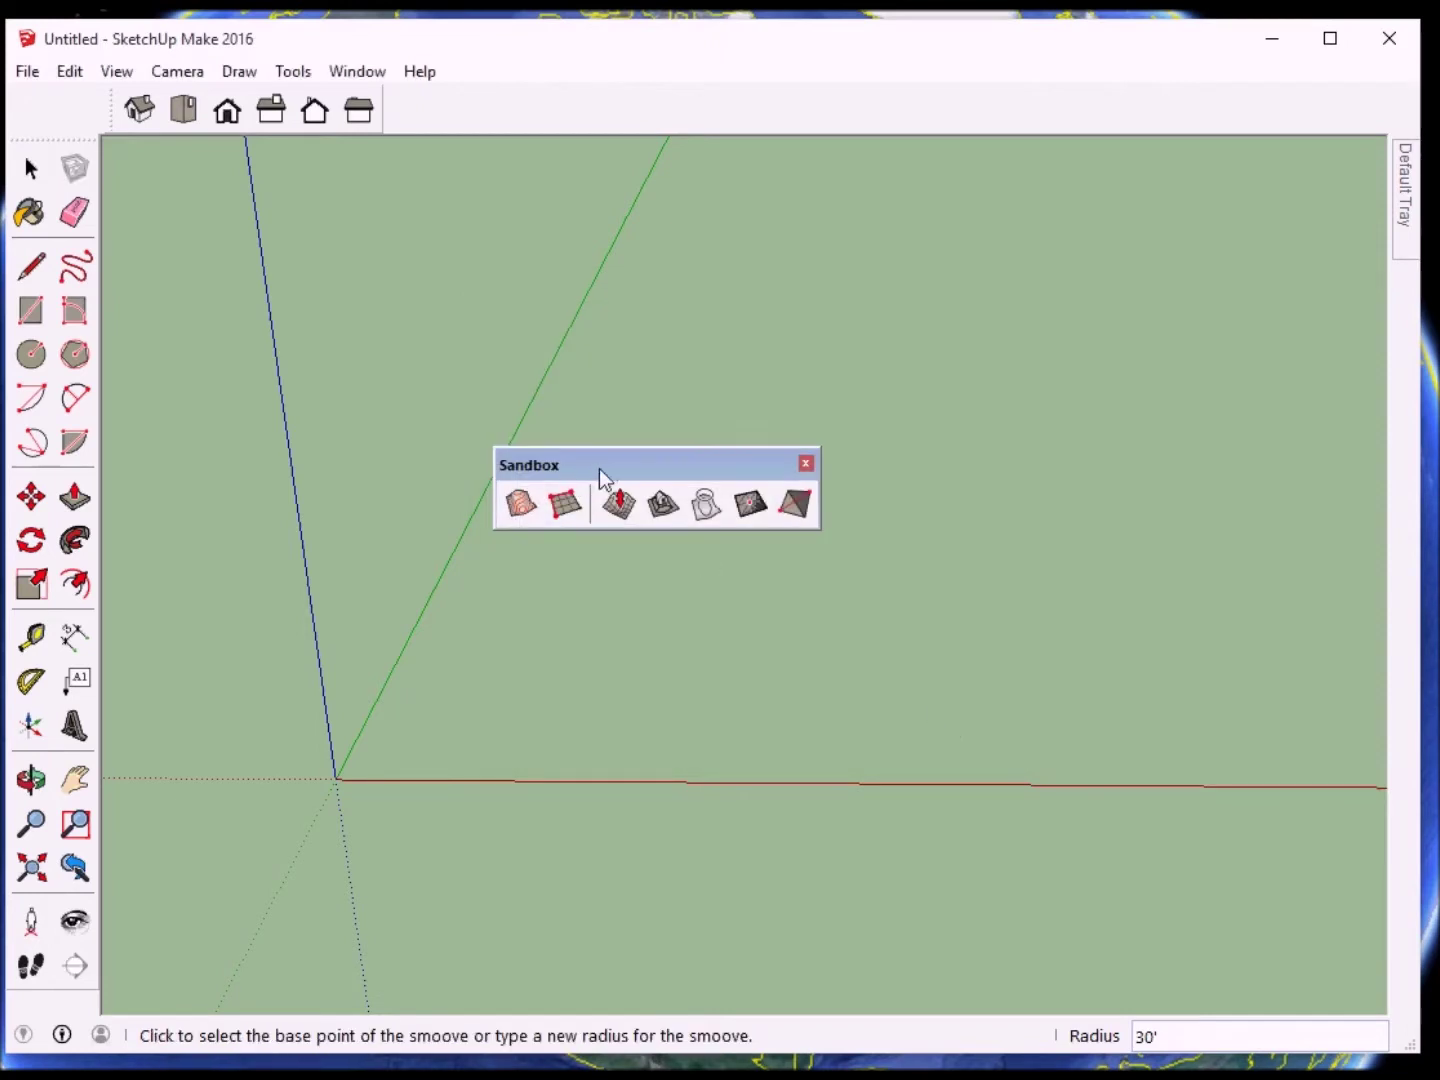
left_click_drag(606, 468, 495, 108)
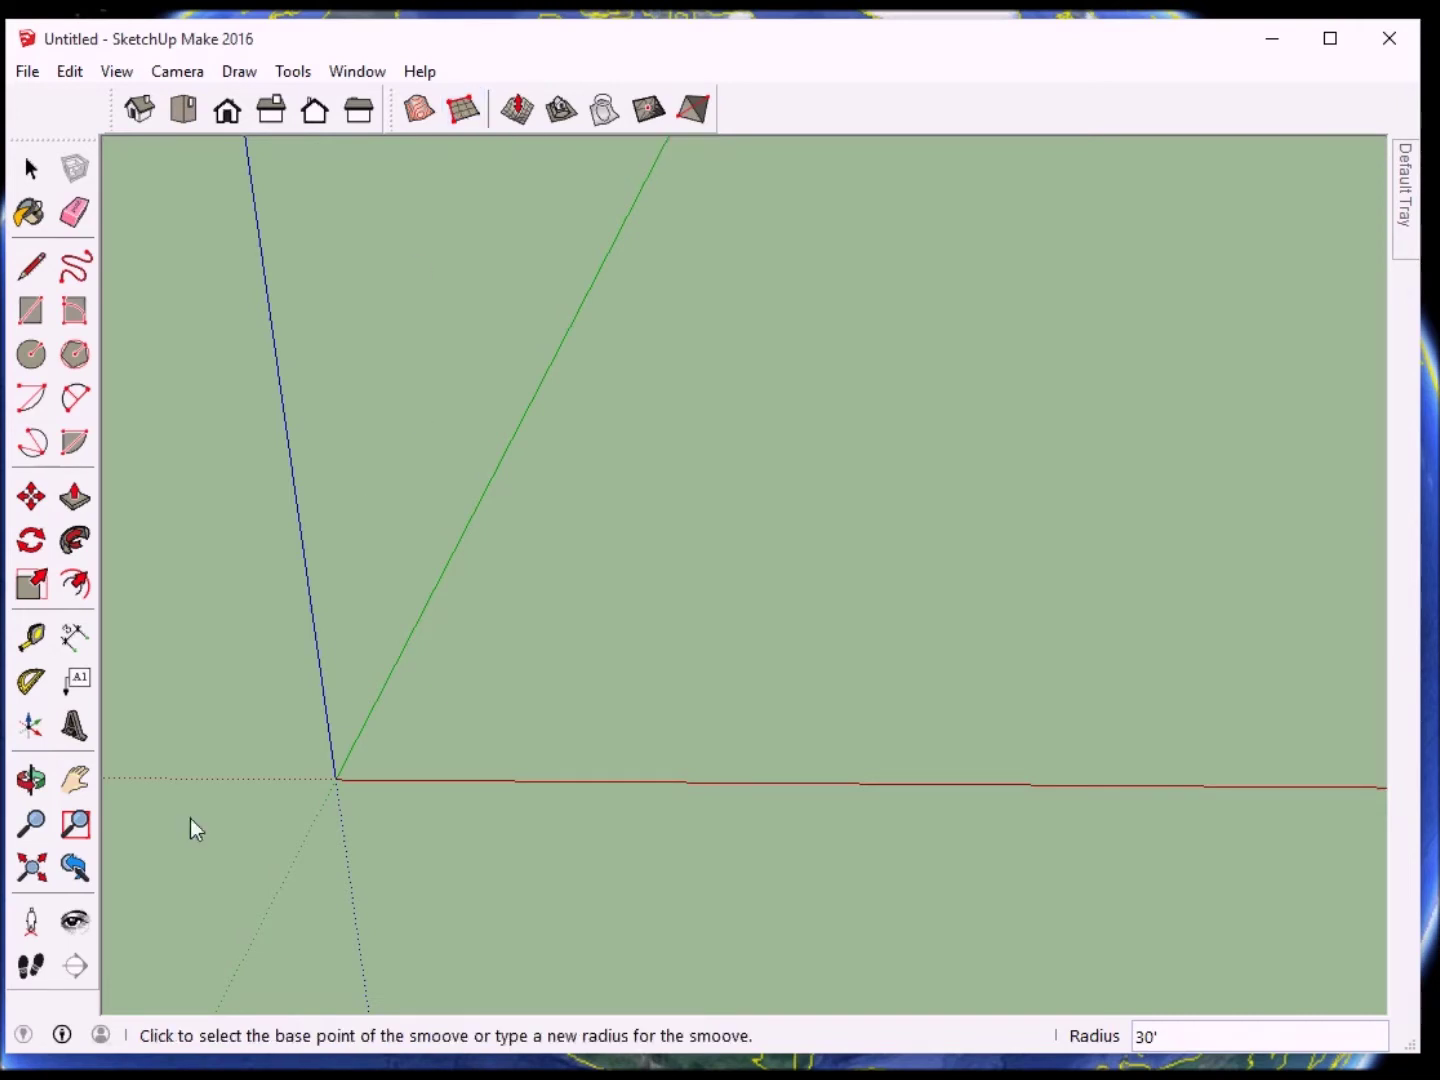
- Draw a 100' by 100' rectangular face on the ground plane at the origin
left_click(31, 310)
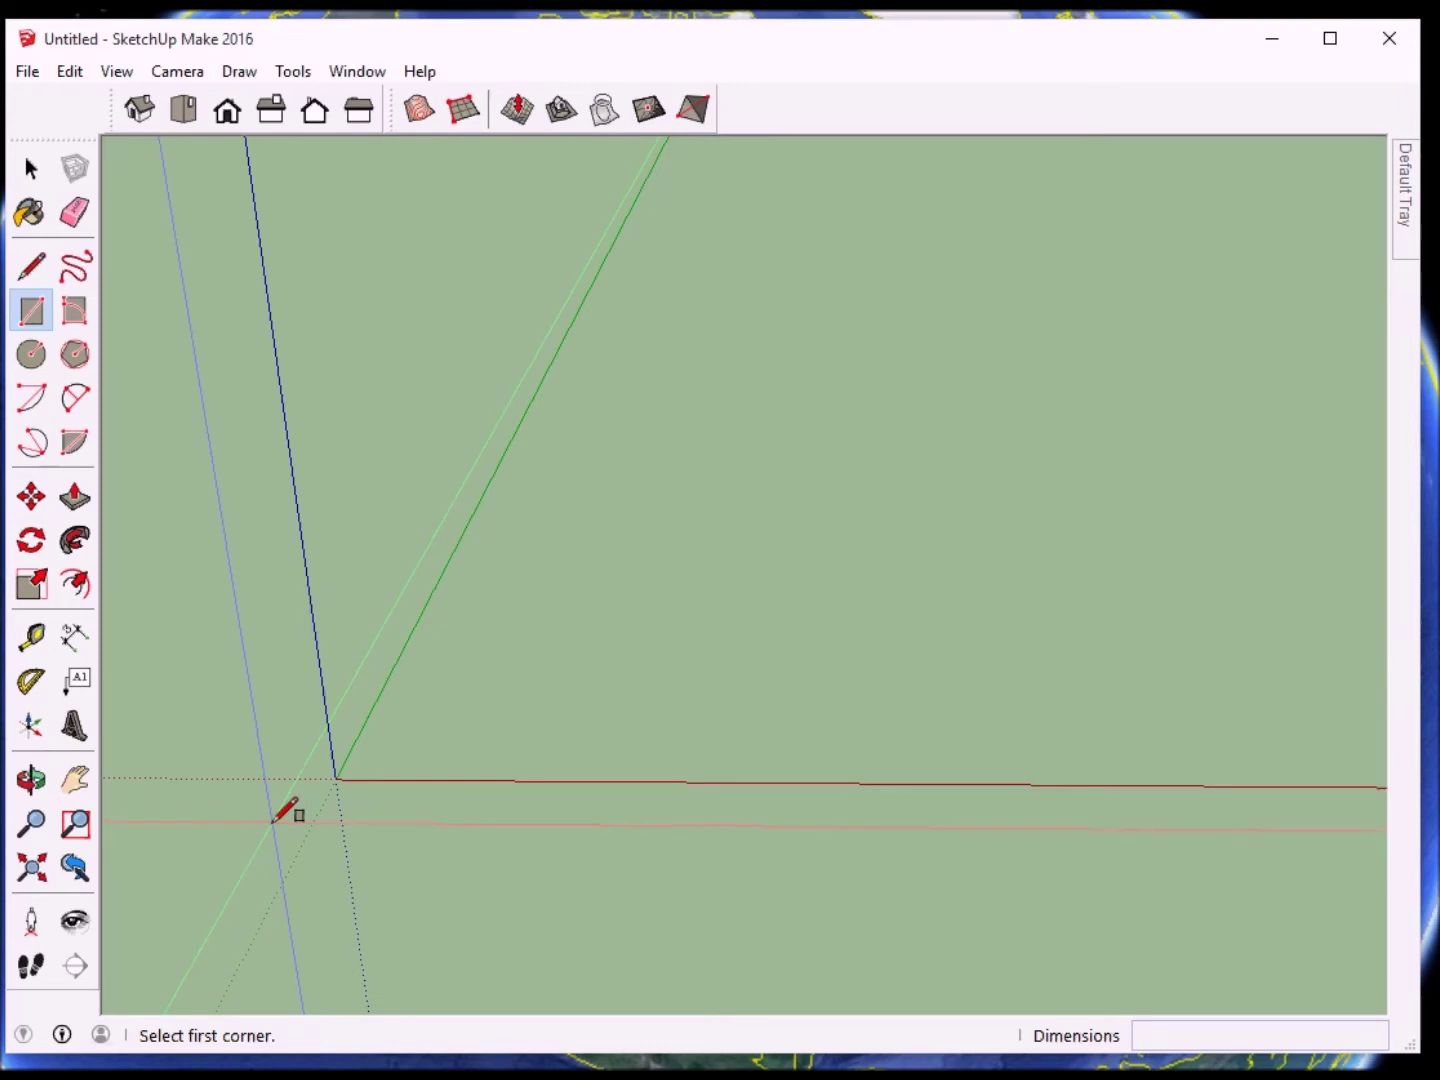
left_click(455, 115)
left_click(247, 836)
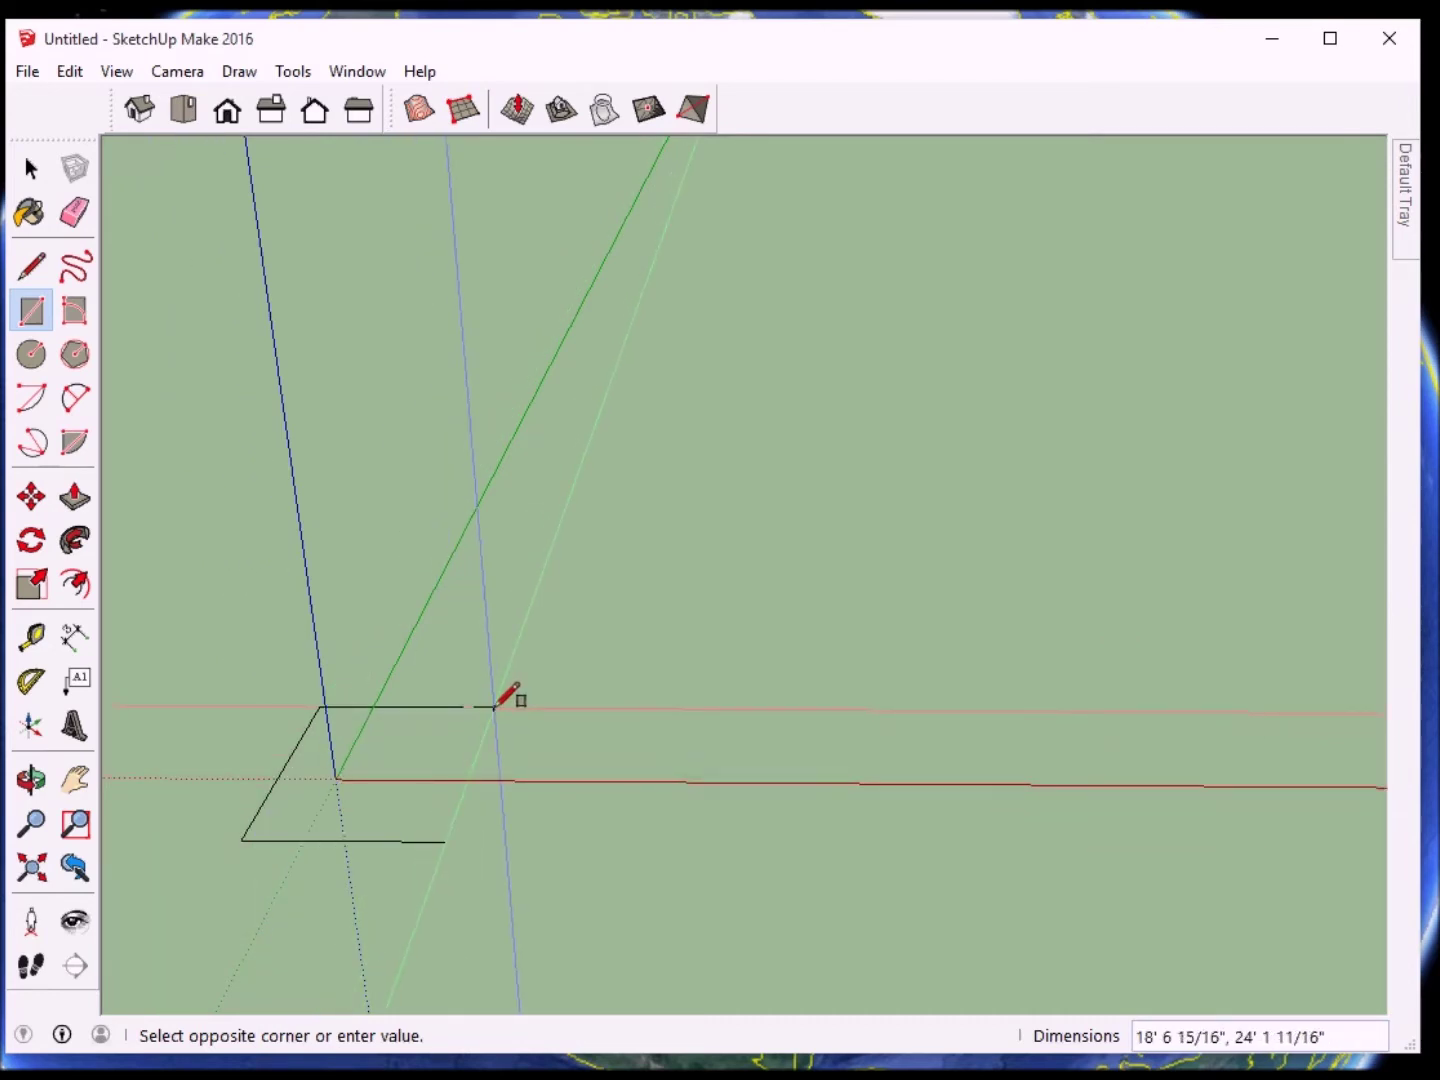
type("100'")
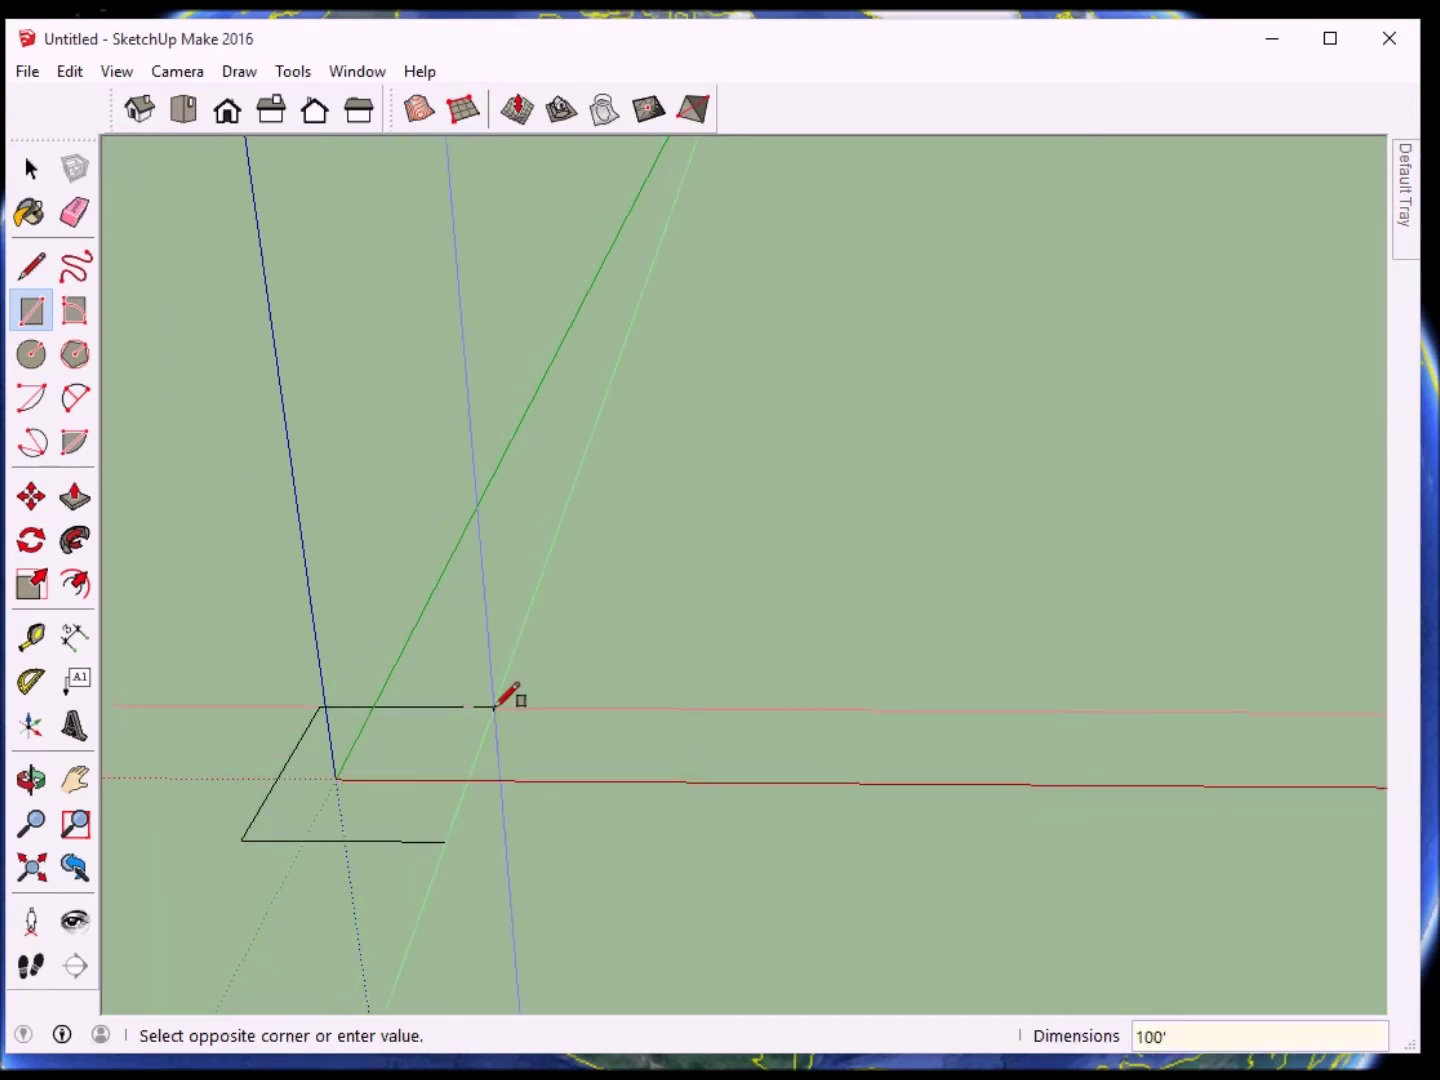
type(",100")
key("Return")
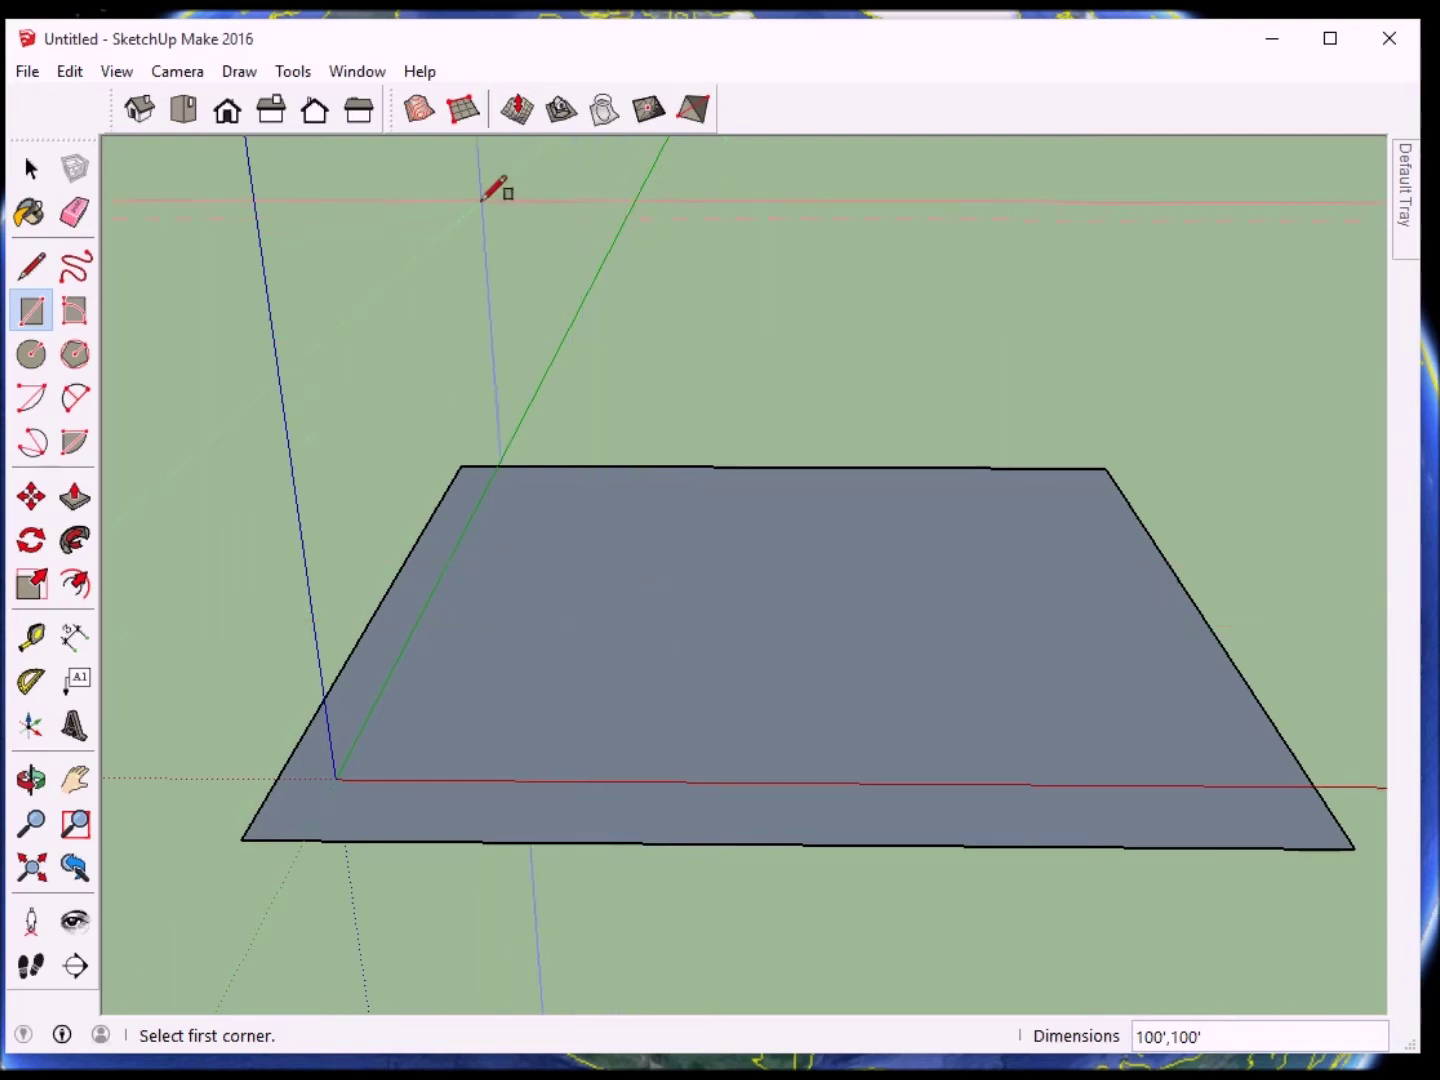
left_click(462, 114)
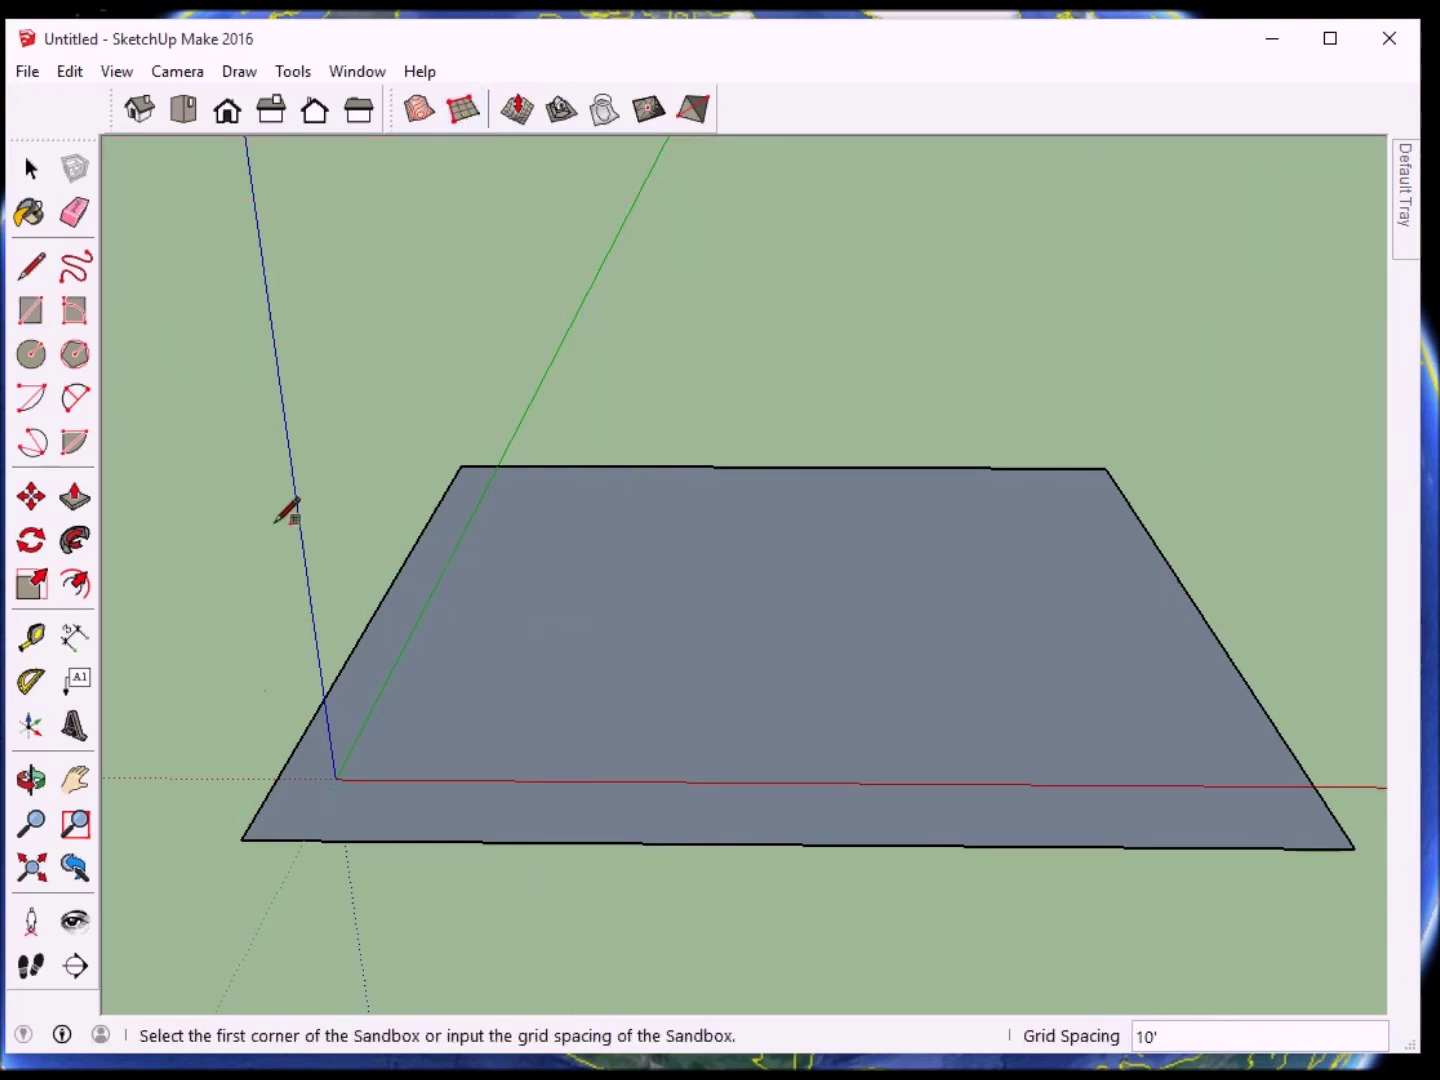
- Lay a 10'-spaced From Scratch sandbox grid across the square, corner to corner
left_click(242, 839)
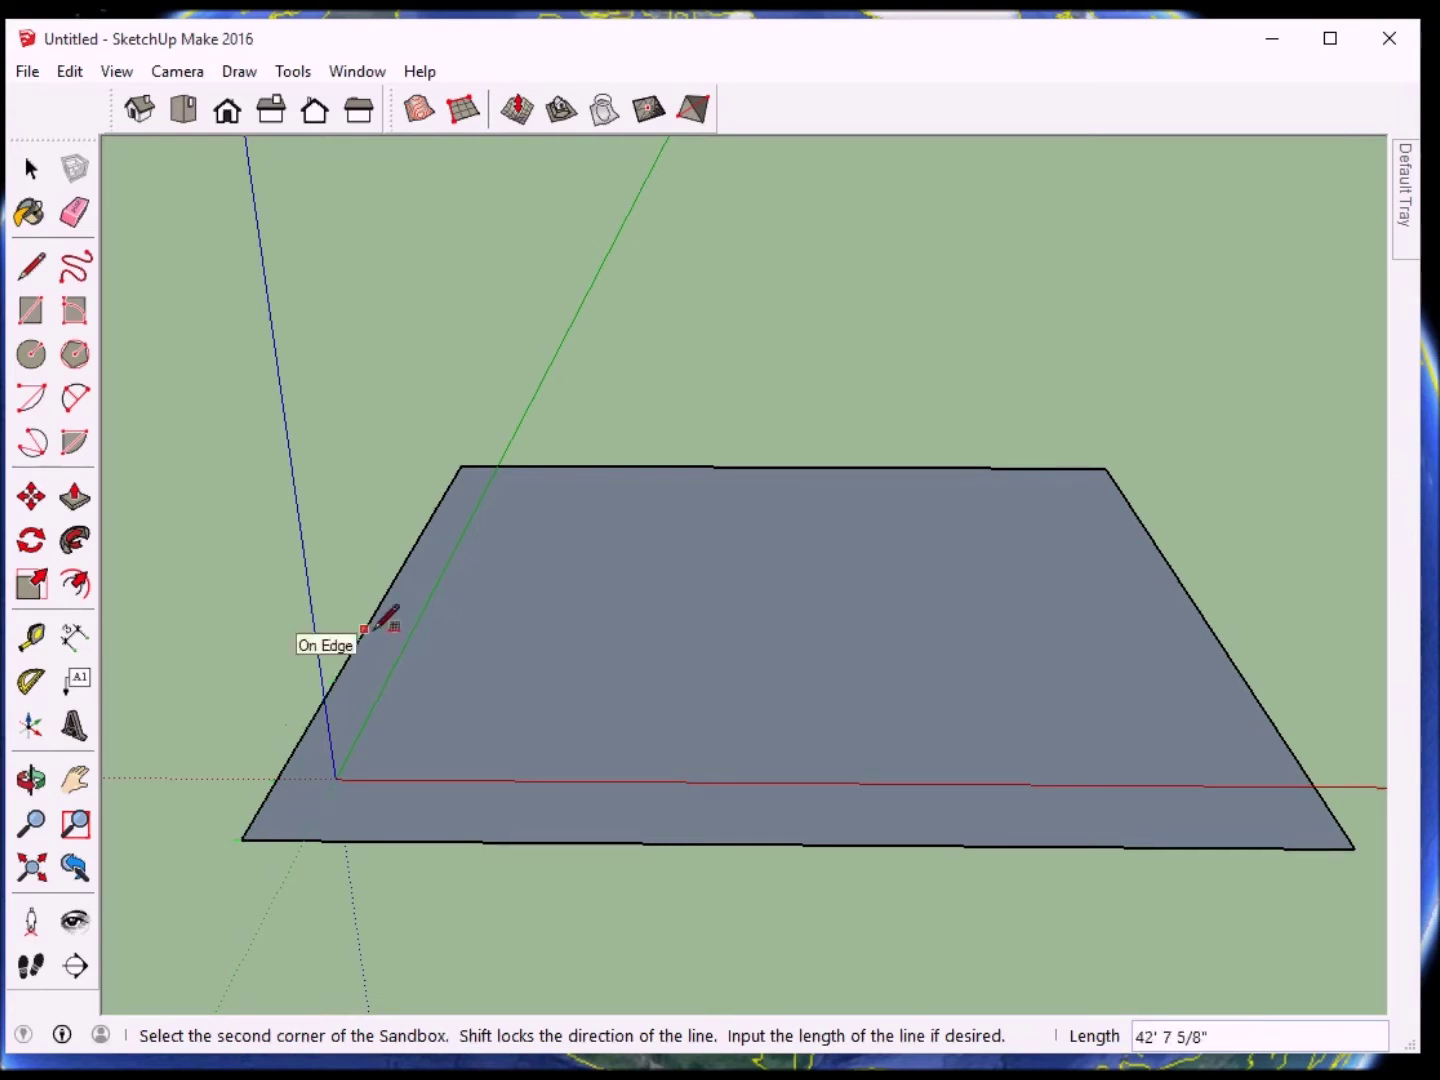
type("5")
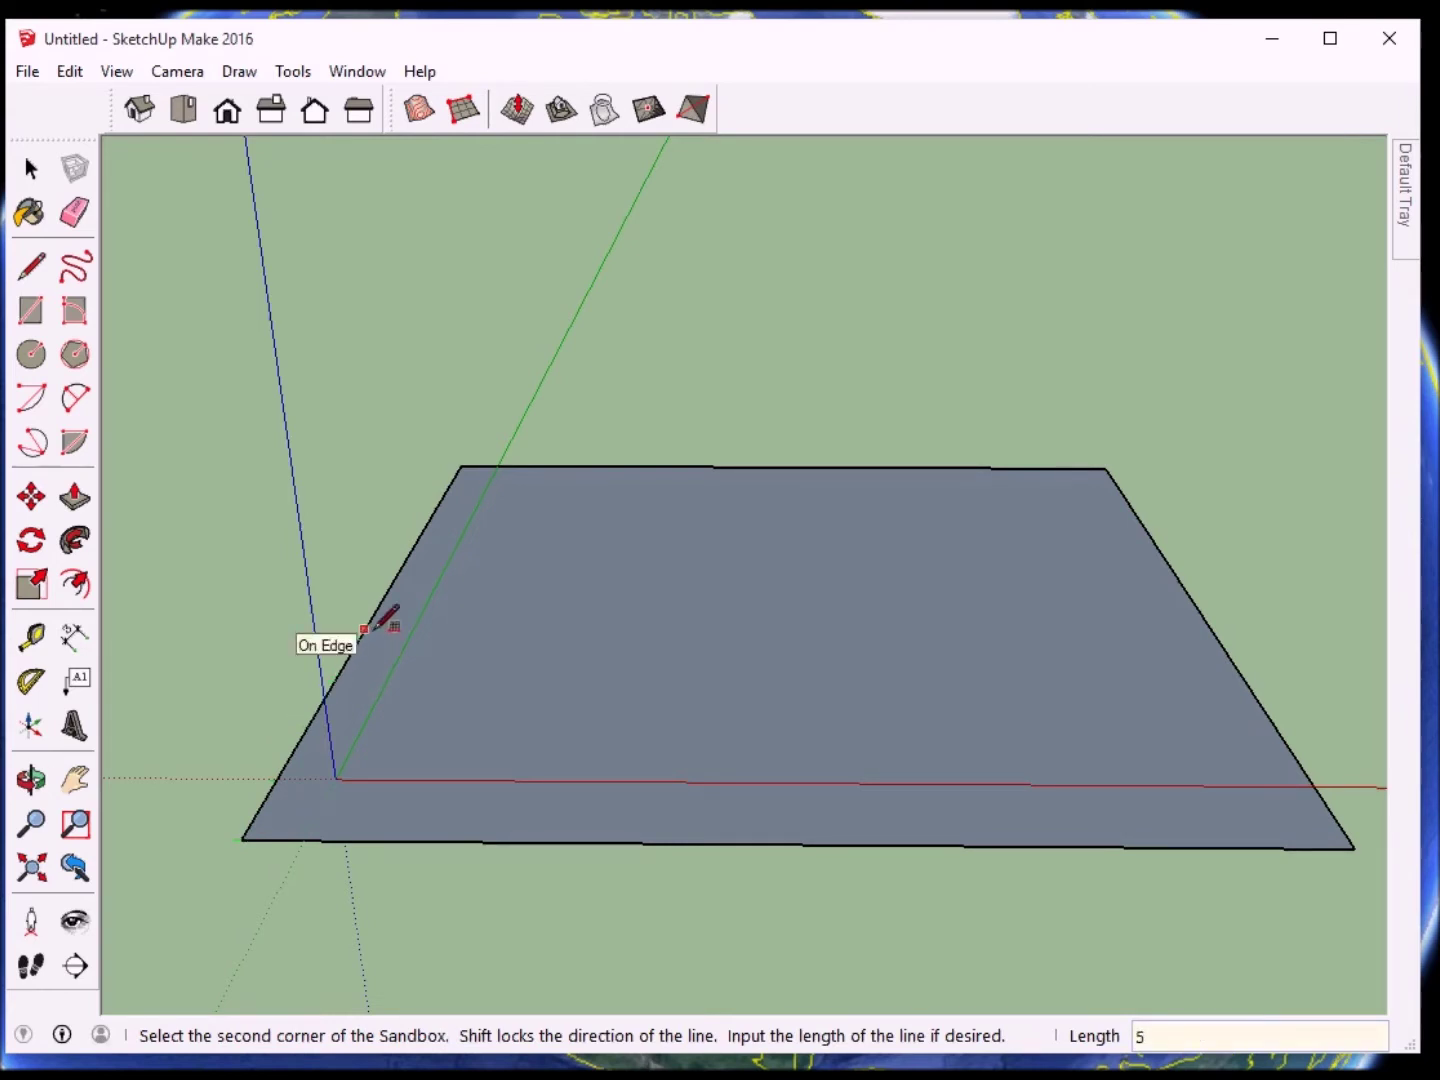
left_click(460, 465)
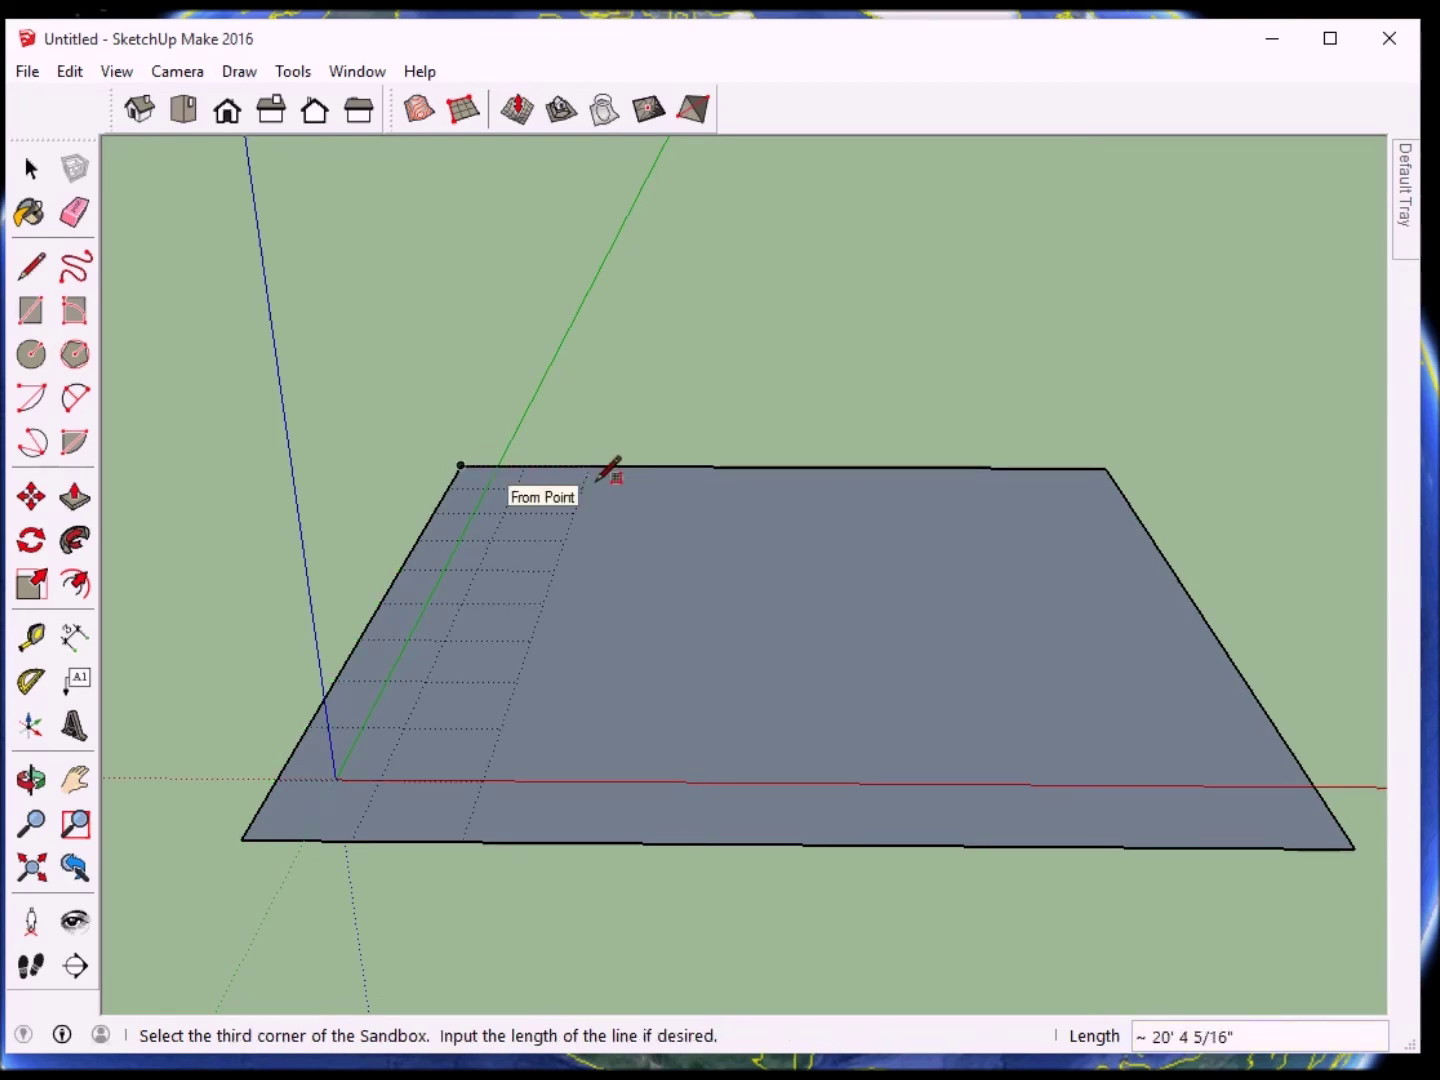
left_click(1106, 468)
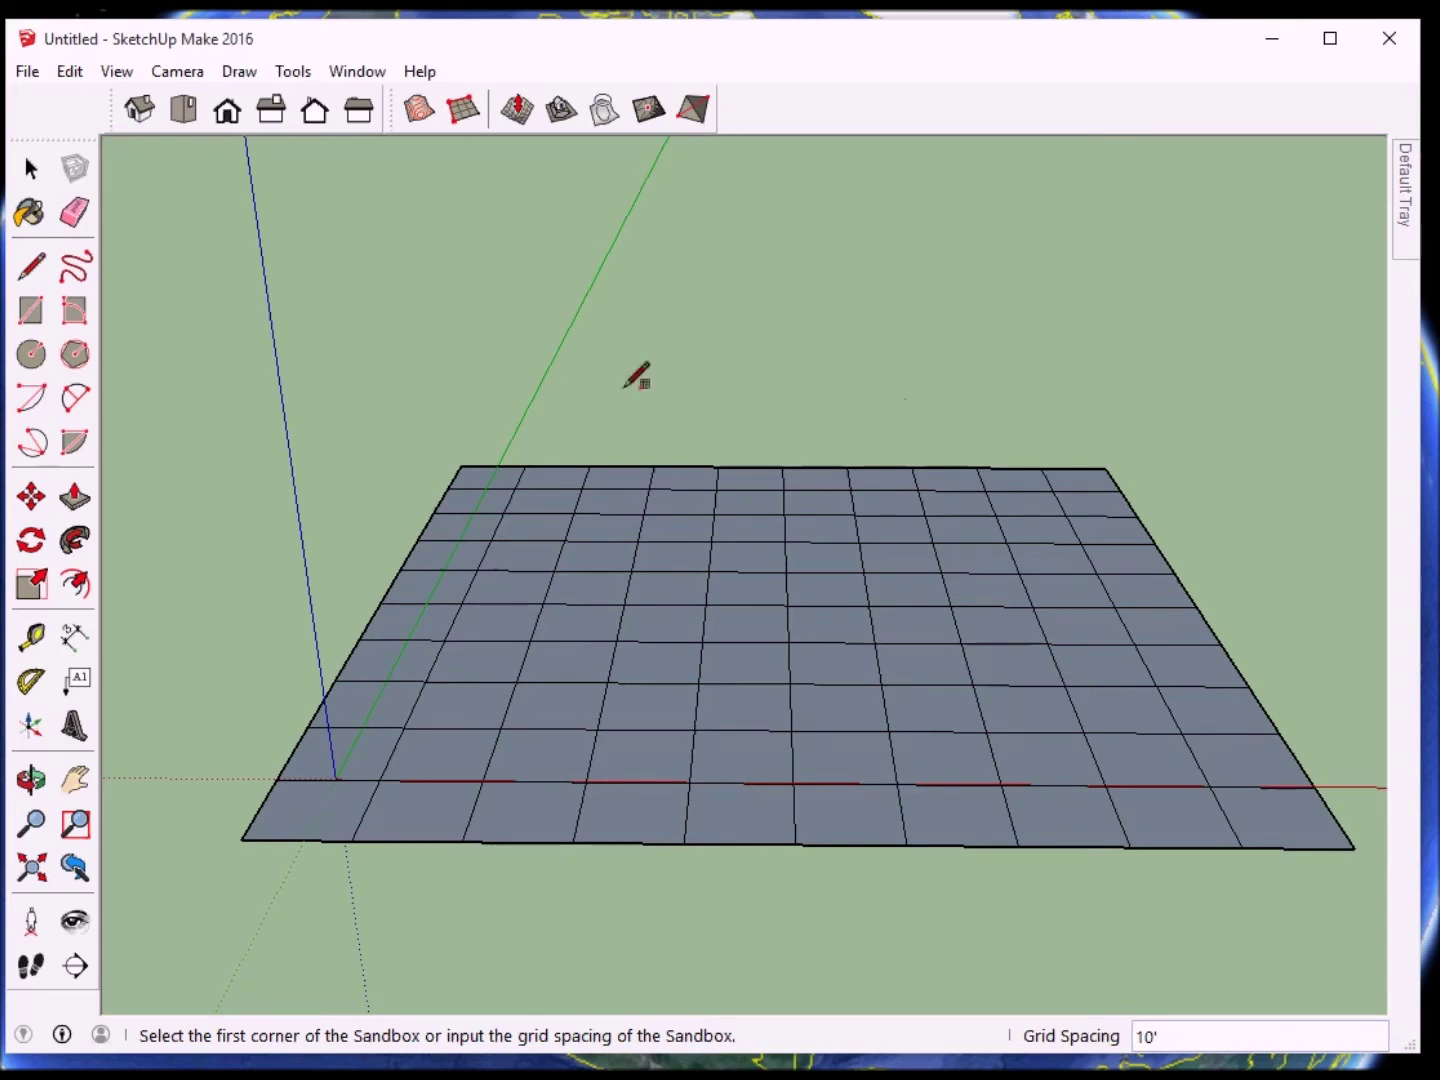
left_click(31, 497)
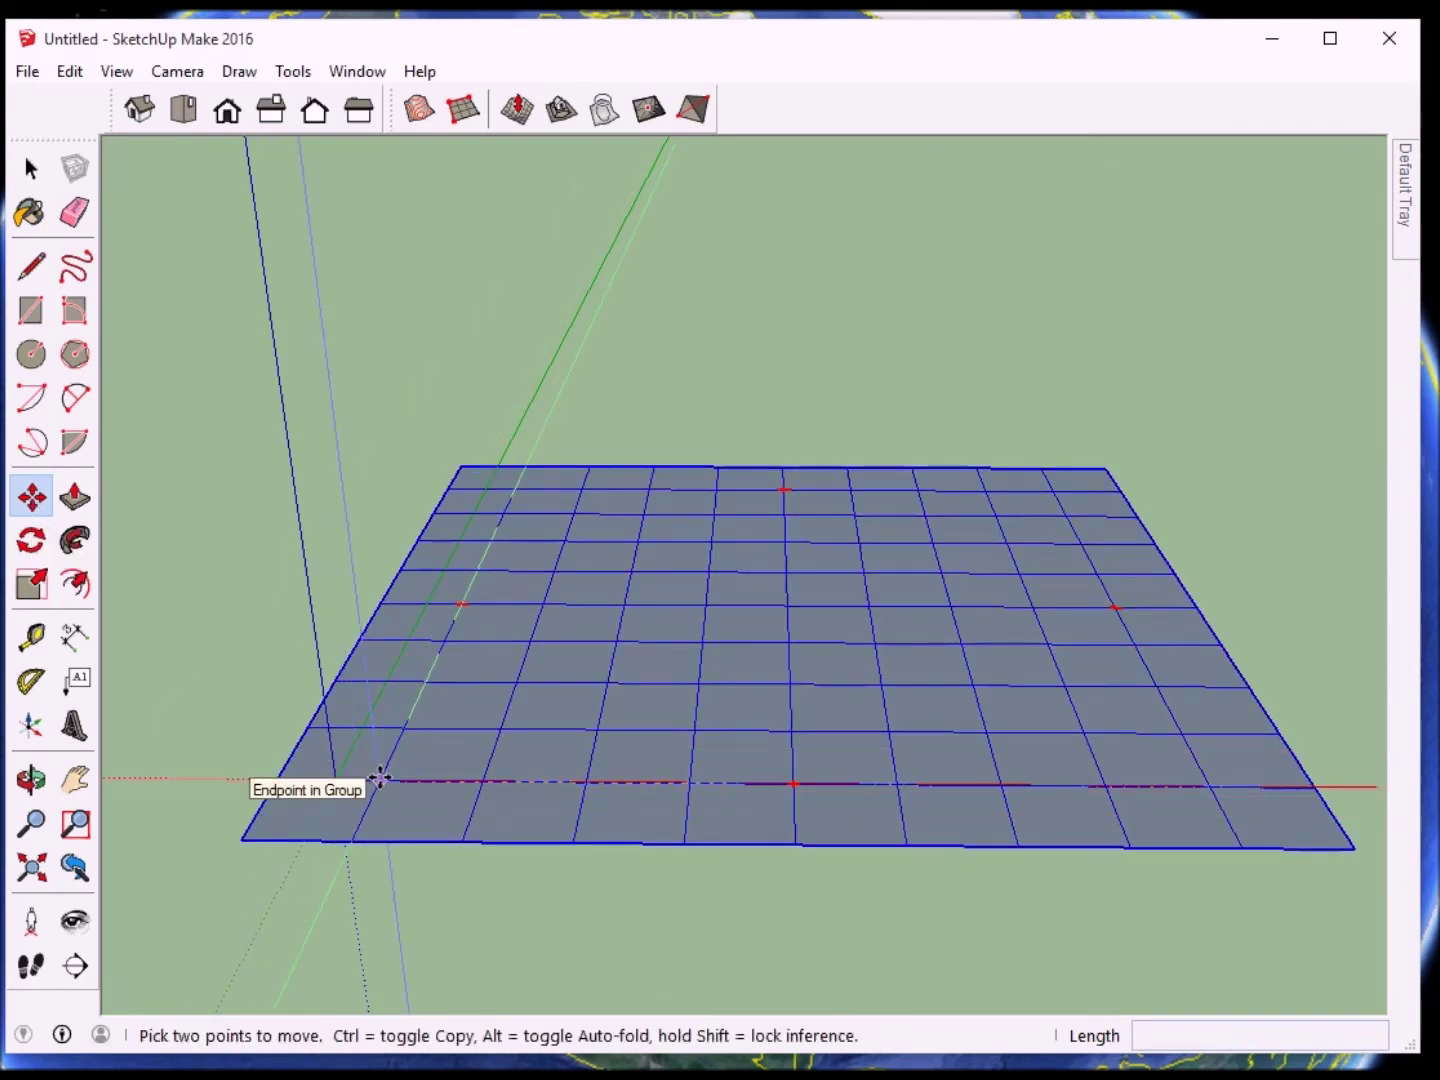
- Move the sandbox grid 10' up the blue axis, above the base face
left_click(380, 778)
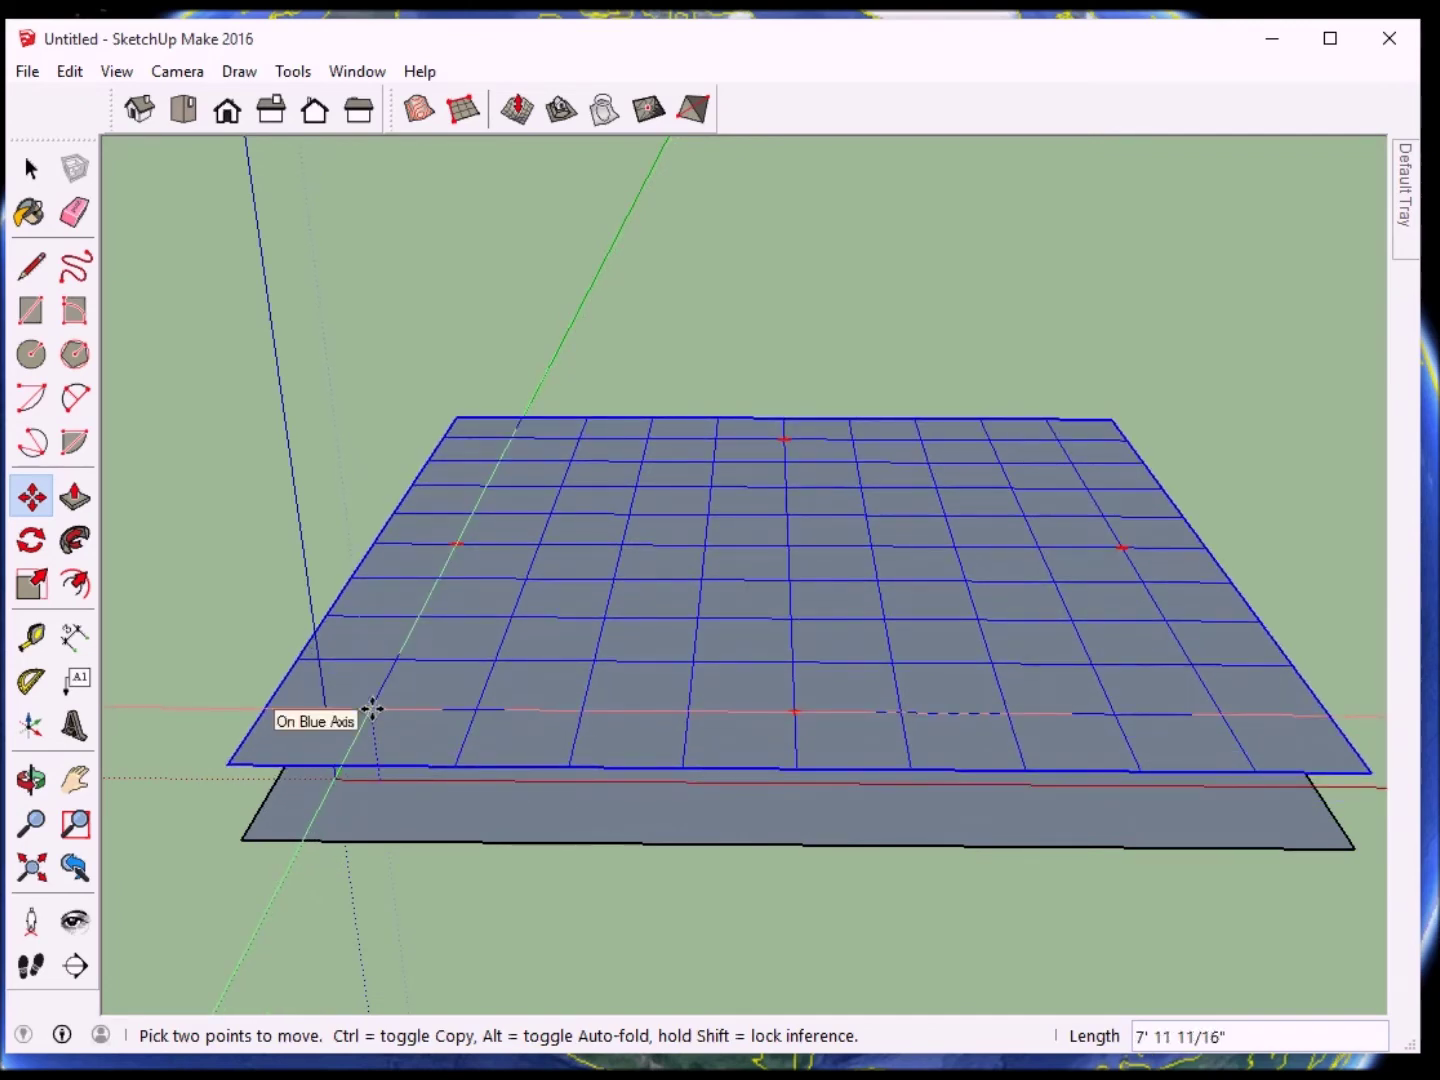
type("10'")
key("Return")
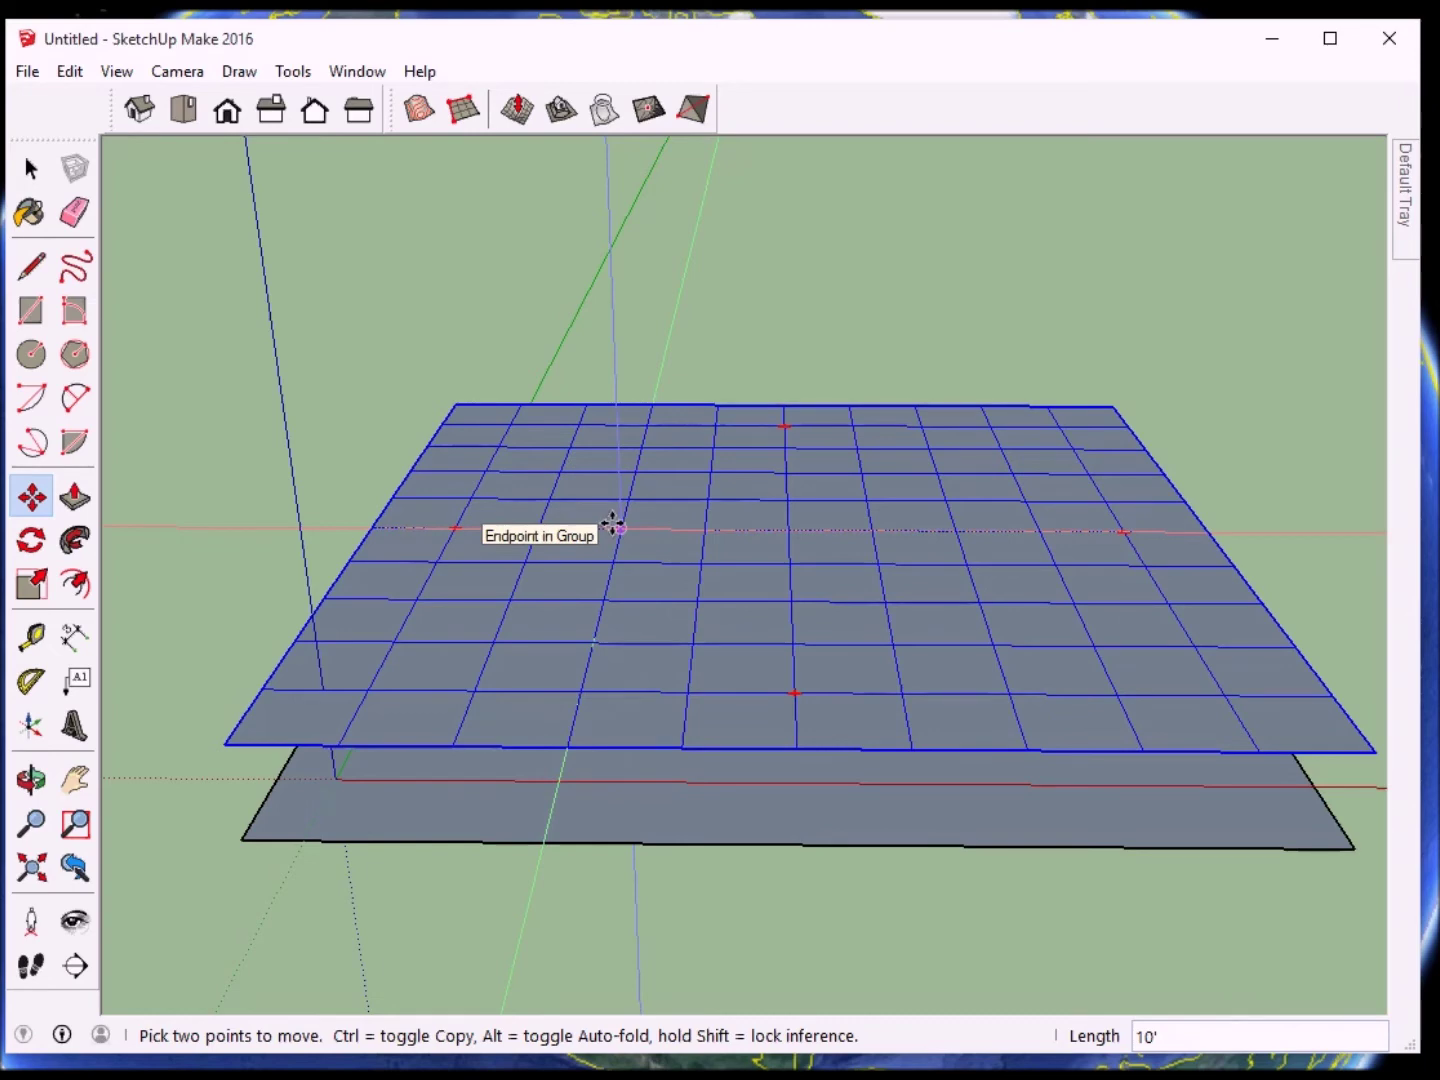
key("space")
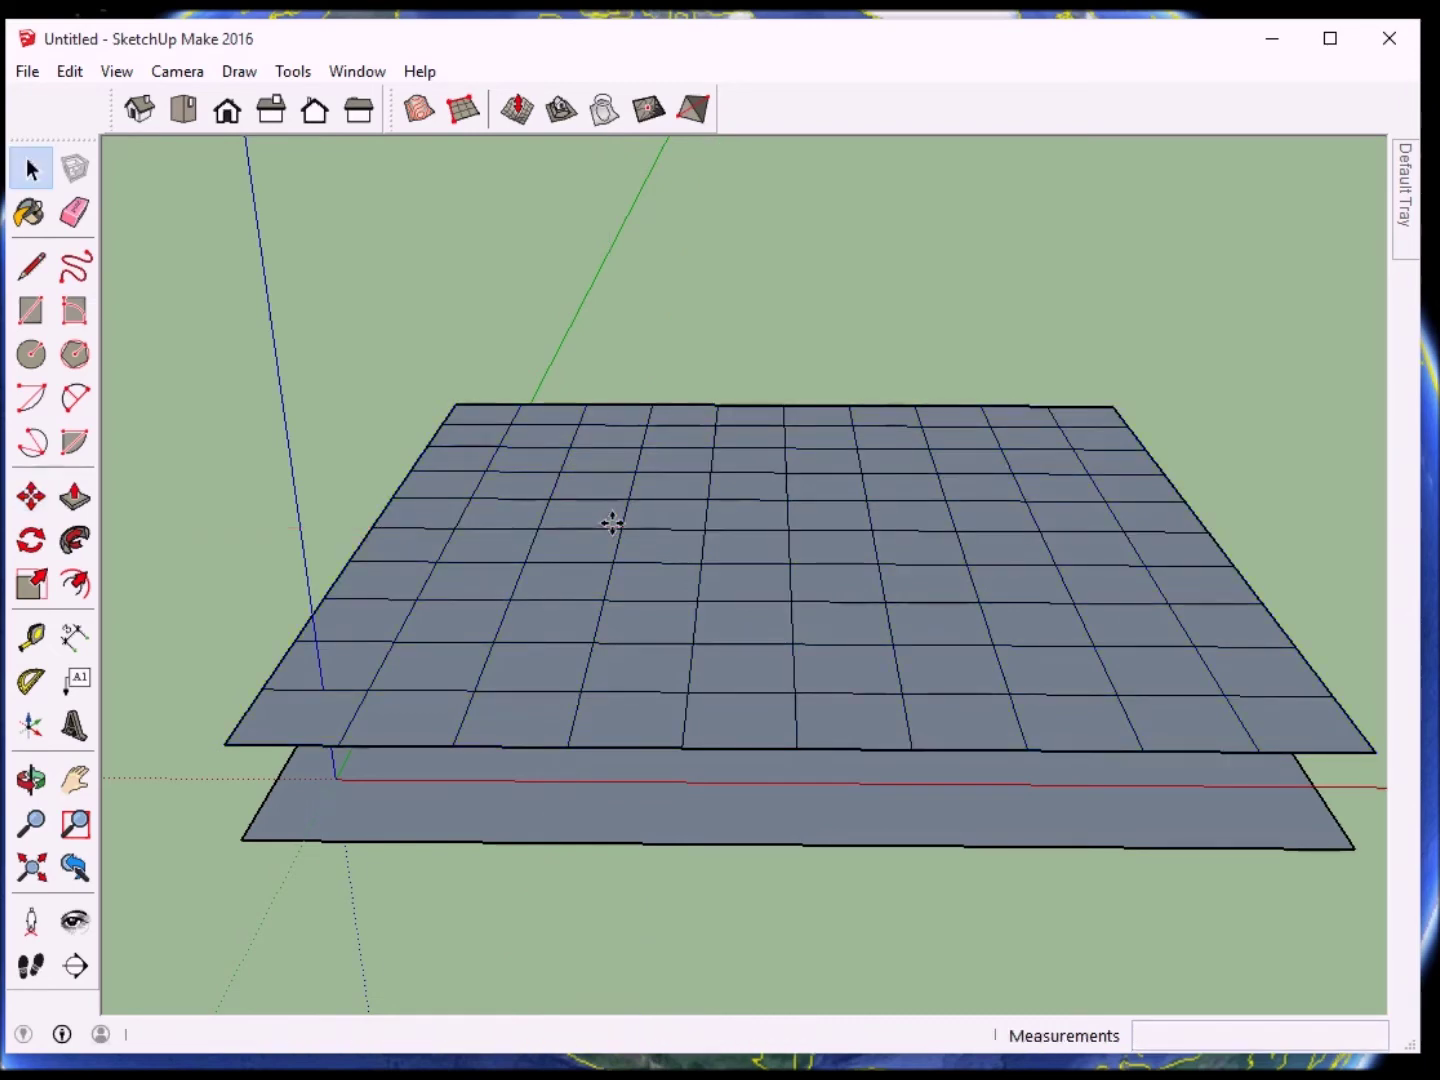
- Open the grid group for editing and select one cell at the back left
triple_click(603, 530)
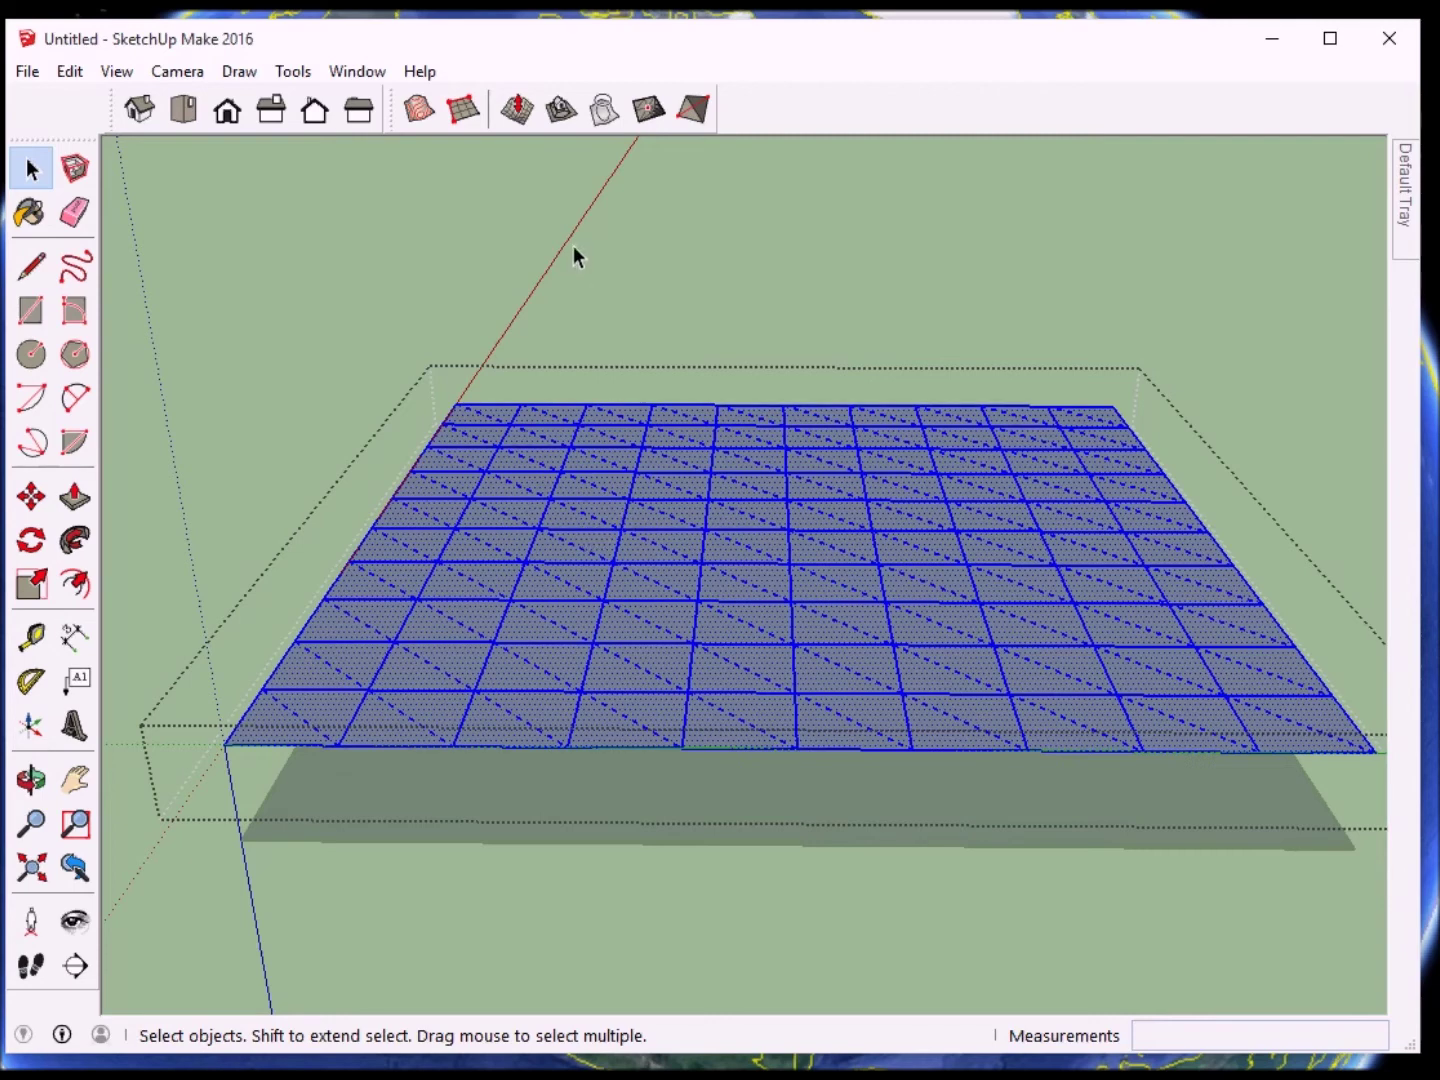
left_click(476, 215)
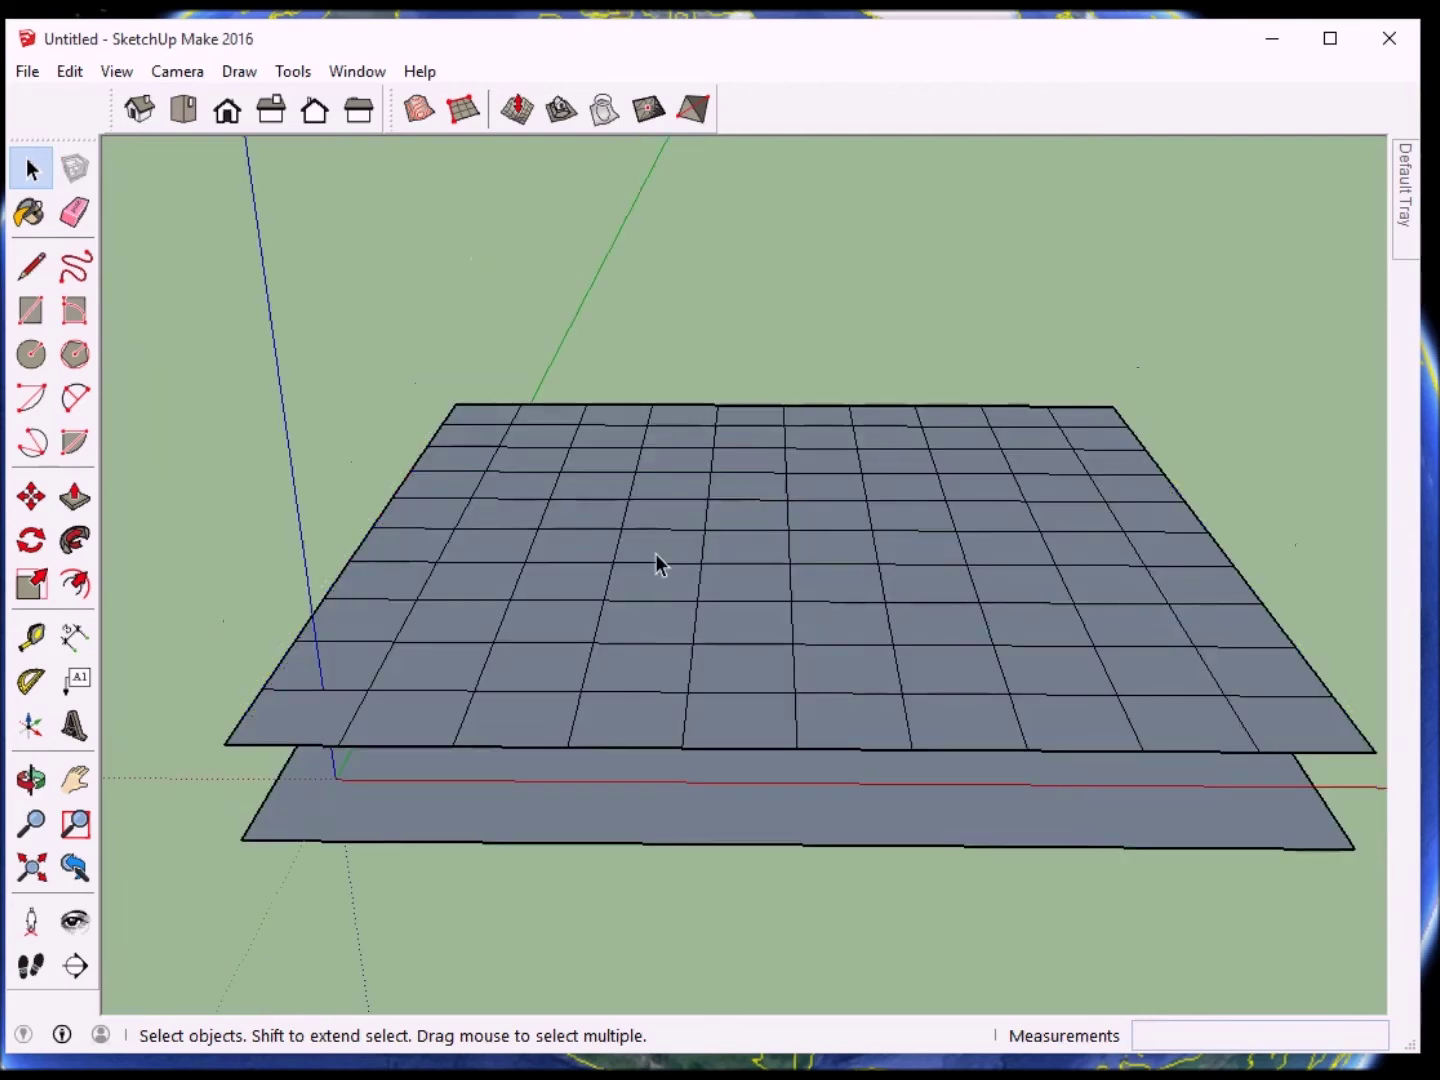
left_click(606, 550)
double_click(595, 540)
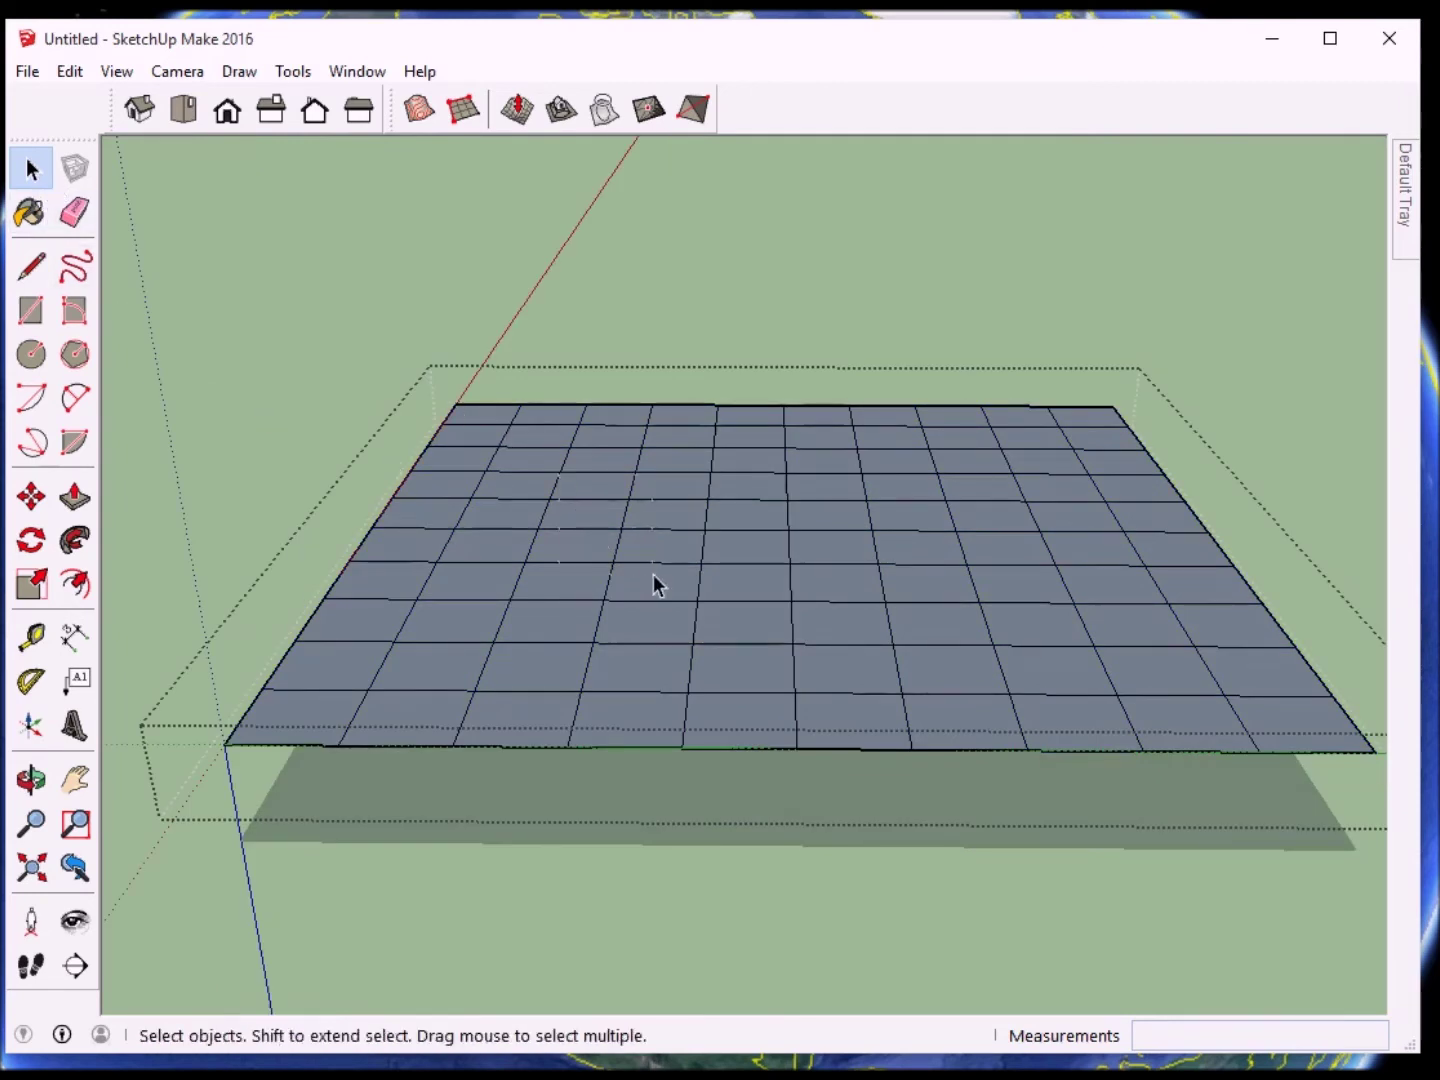
left_click(621, 530)
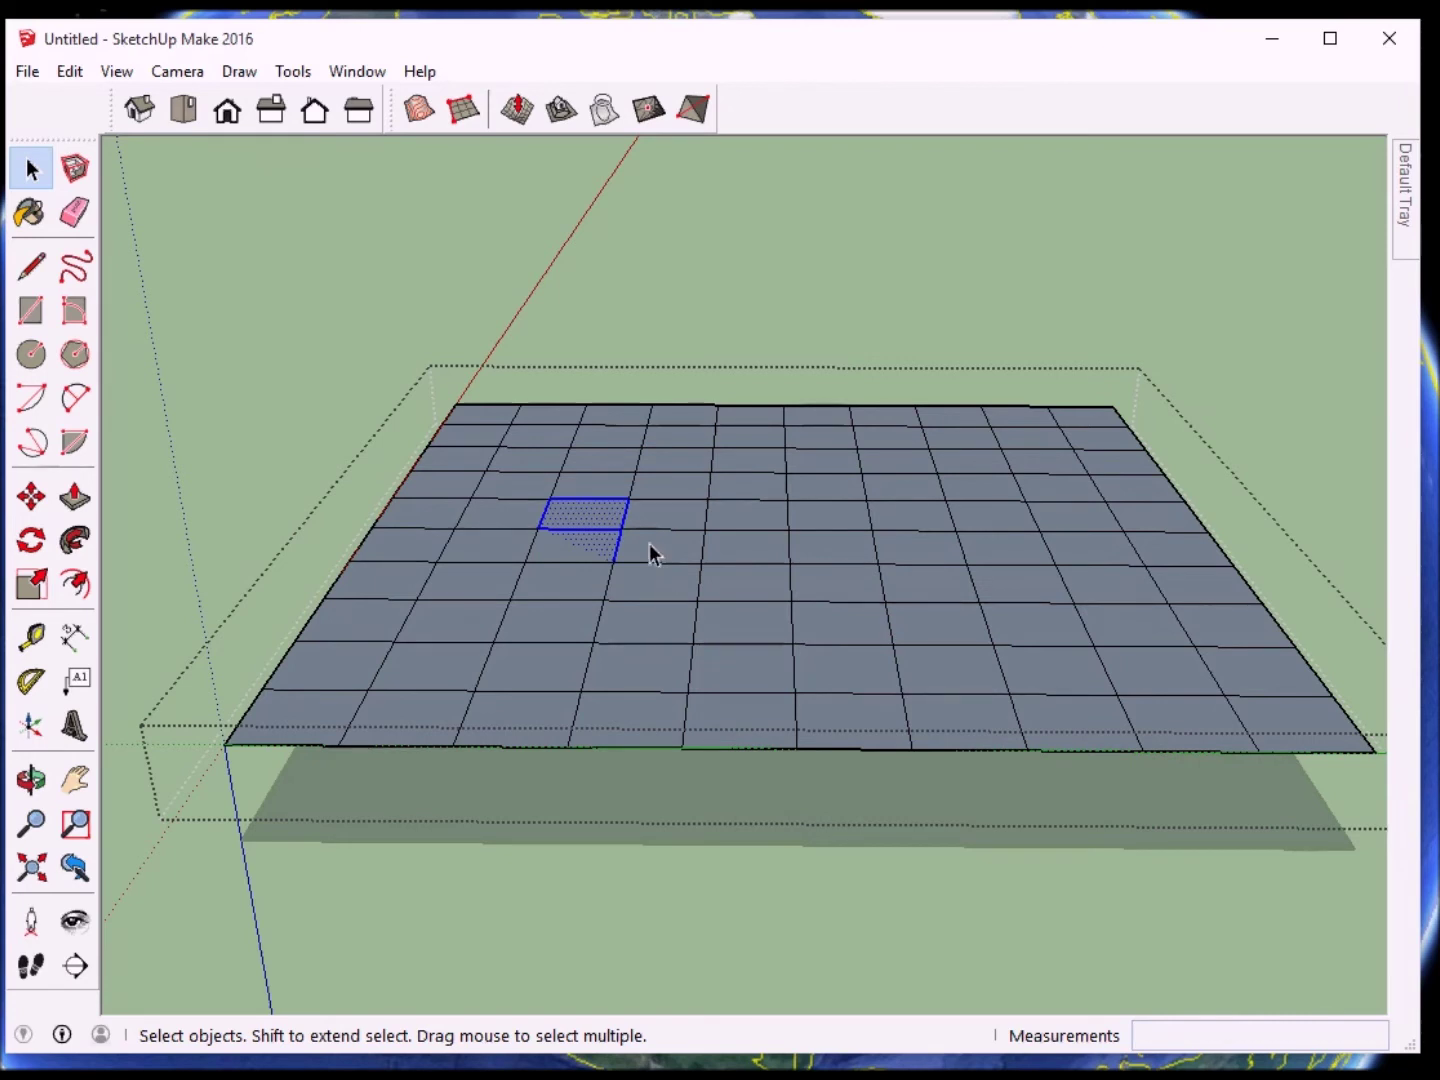
- Smoove the selected cell upward into a rounded 30'-radius hill
left_click(517, 108)
left_click(590, 512)
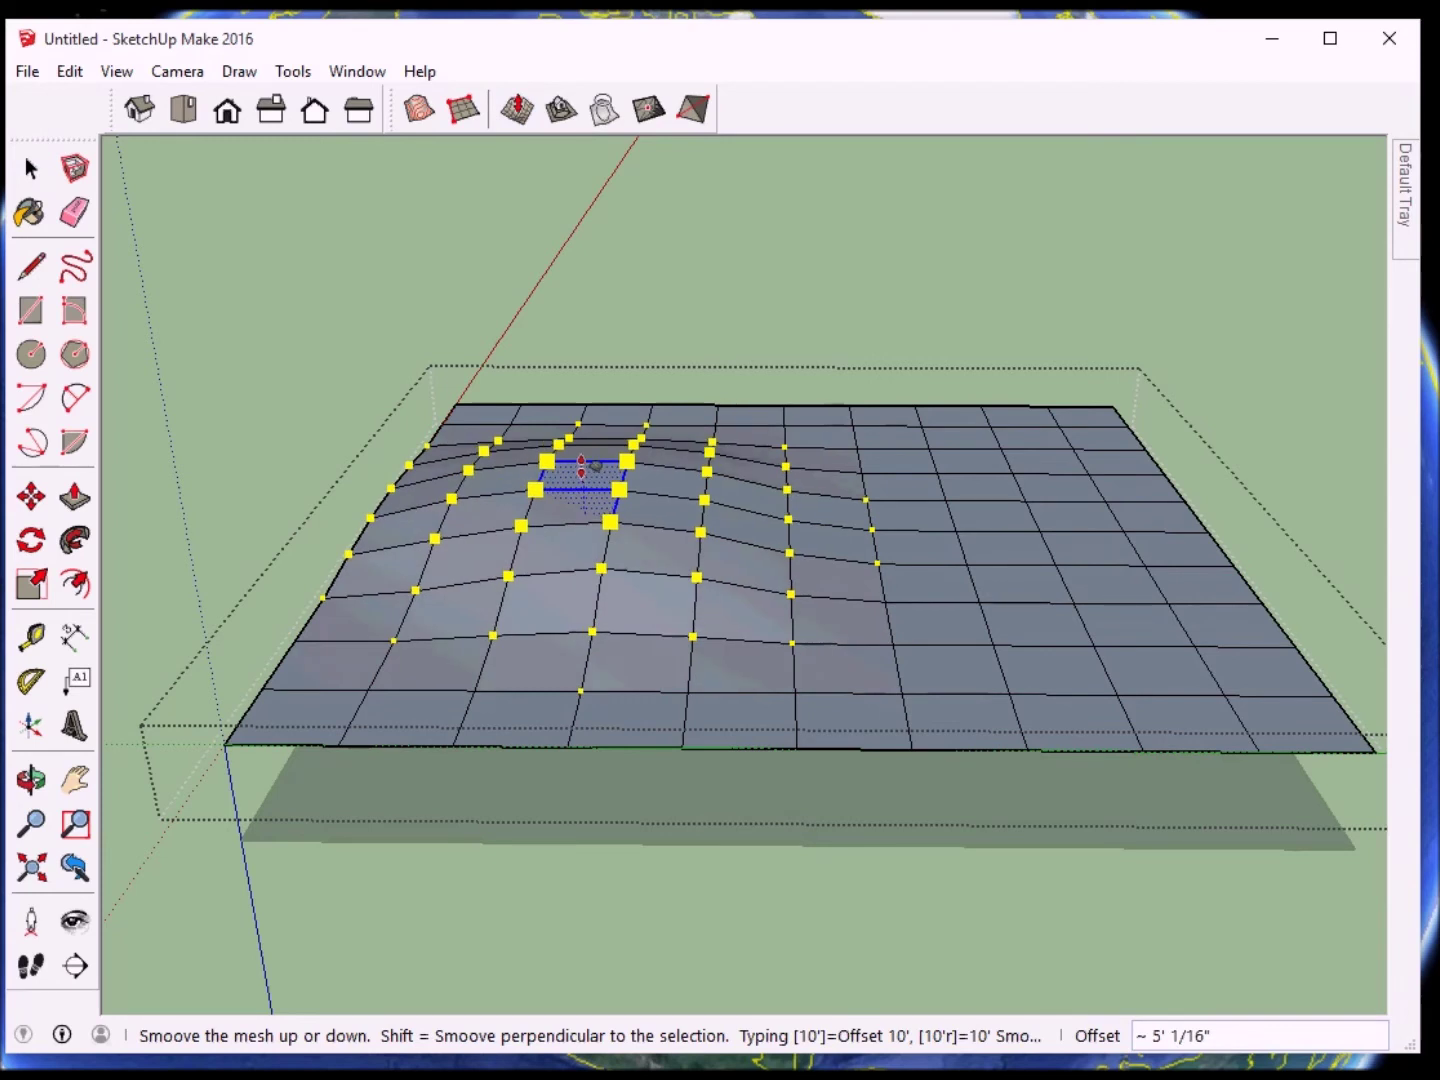
left_click(592, 458)
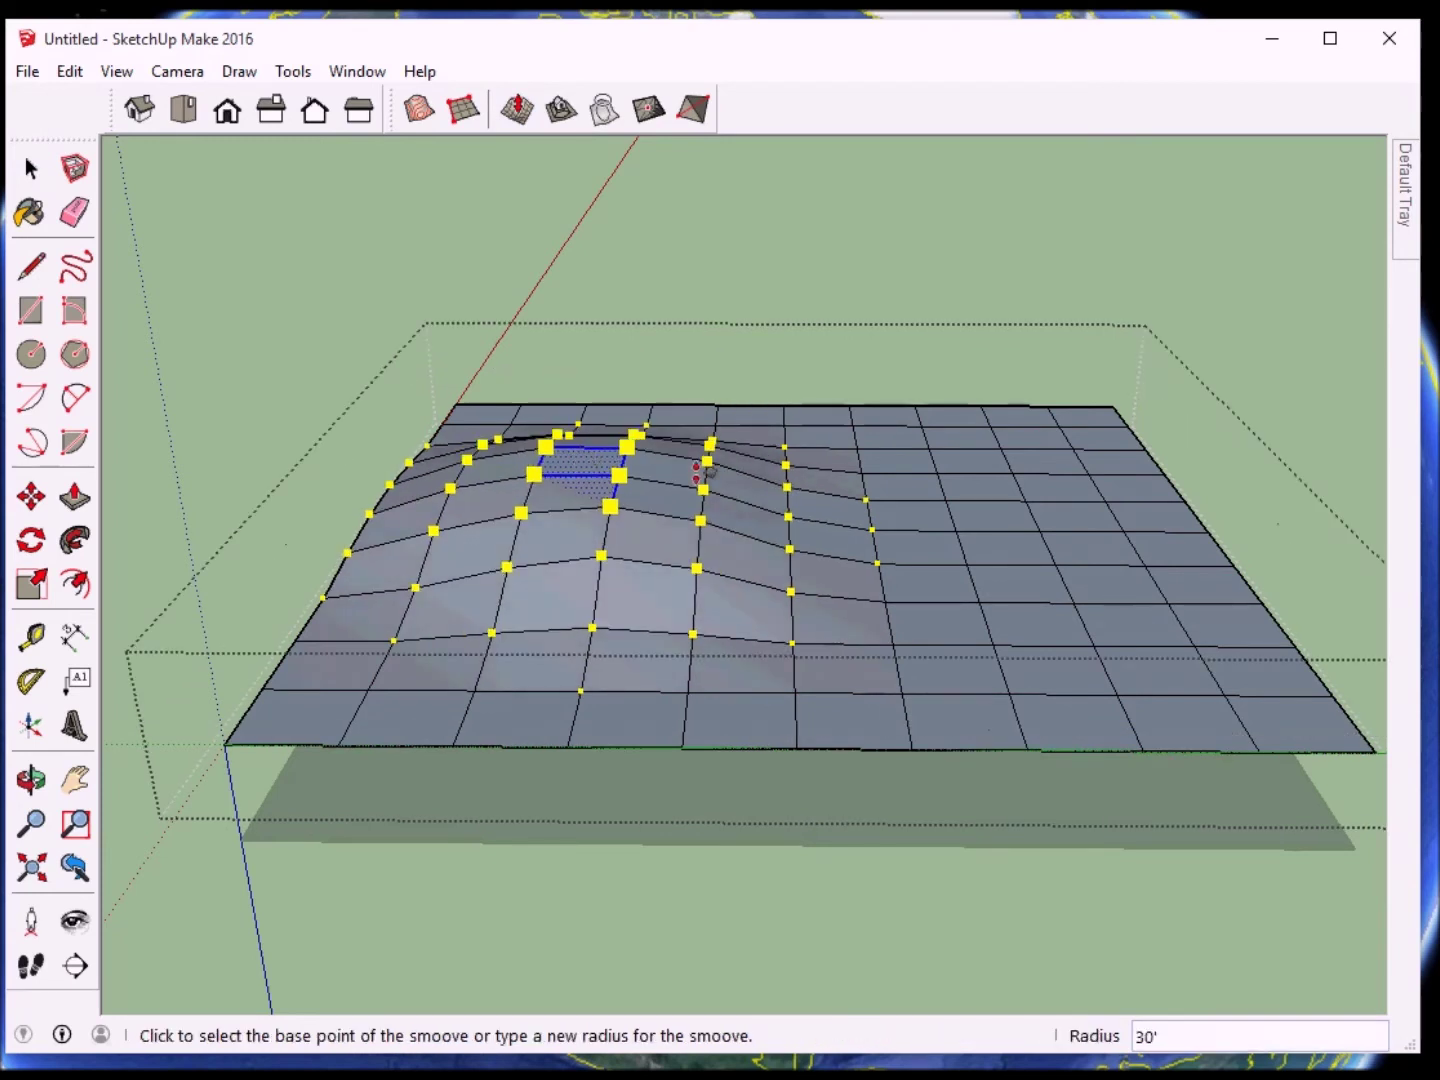
left_click(1091, 621)
- Box-select a block of front-right faces and Smoove them down into a dip
left_click(1091, 621)
key("space")
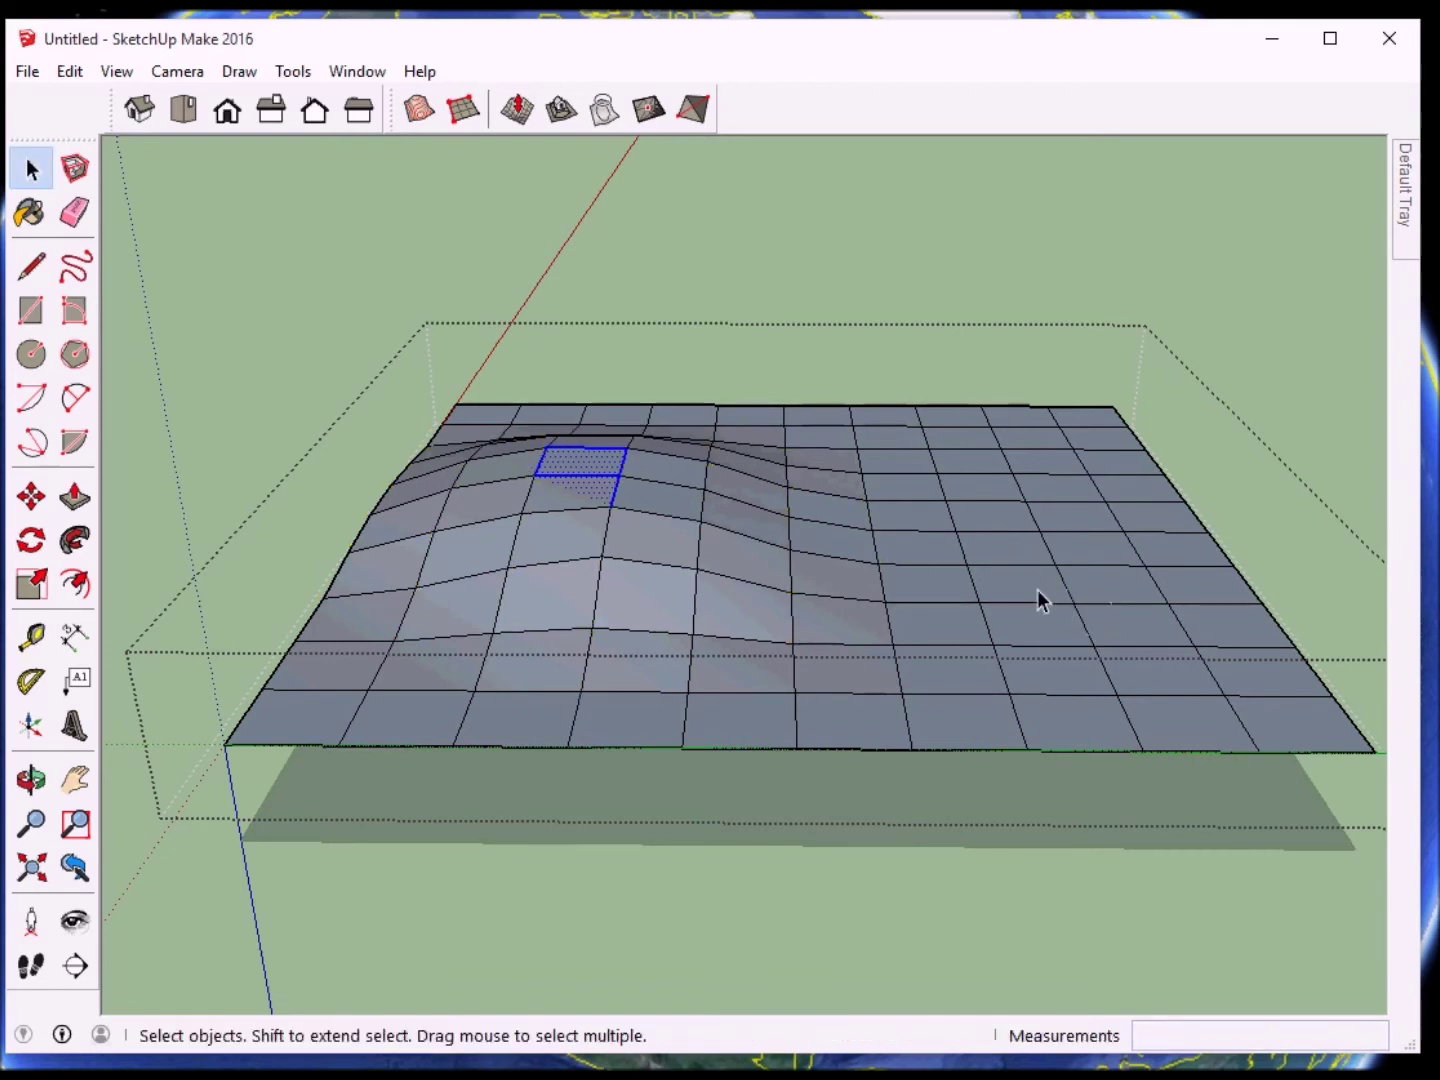
left_click_drag(1037, 590, 986, 539)
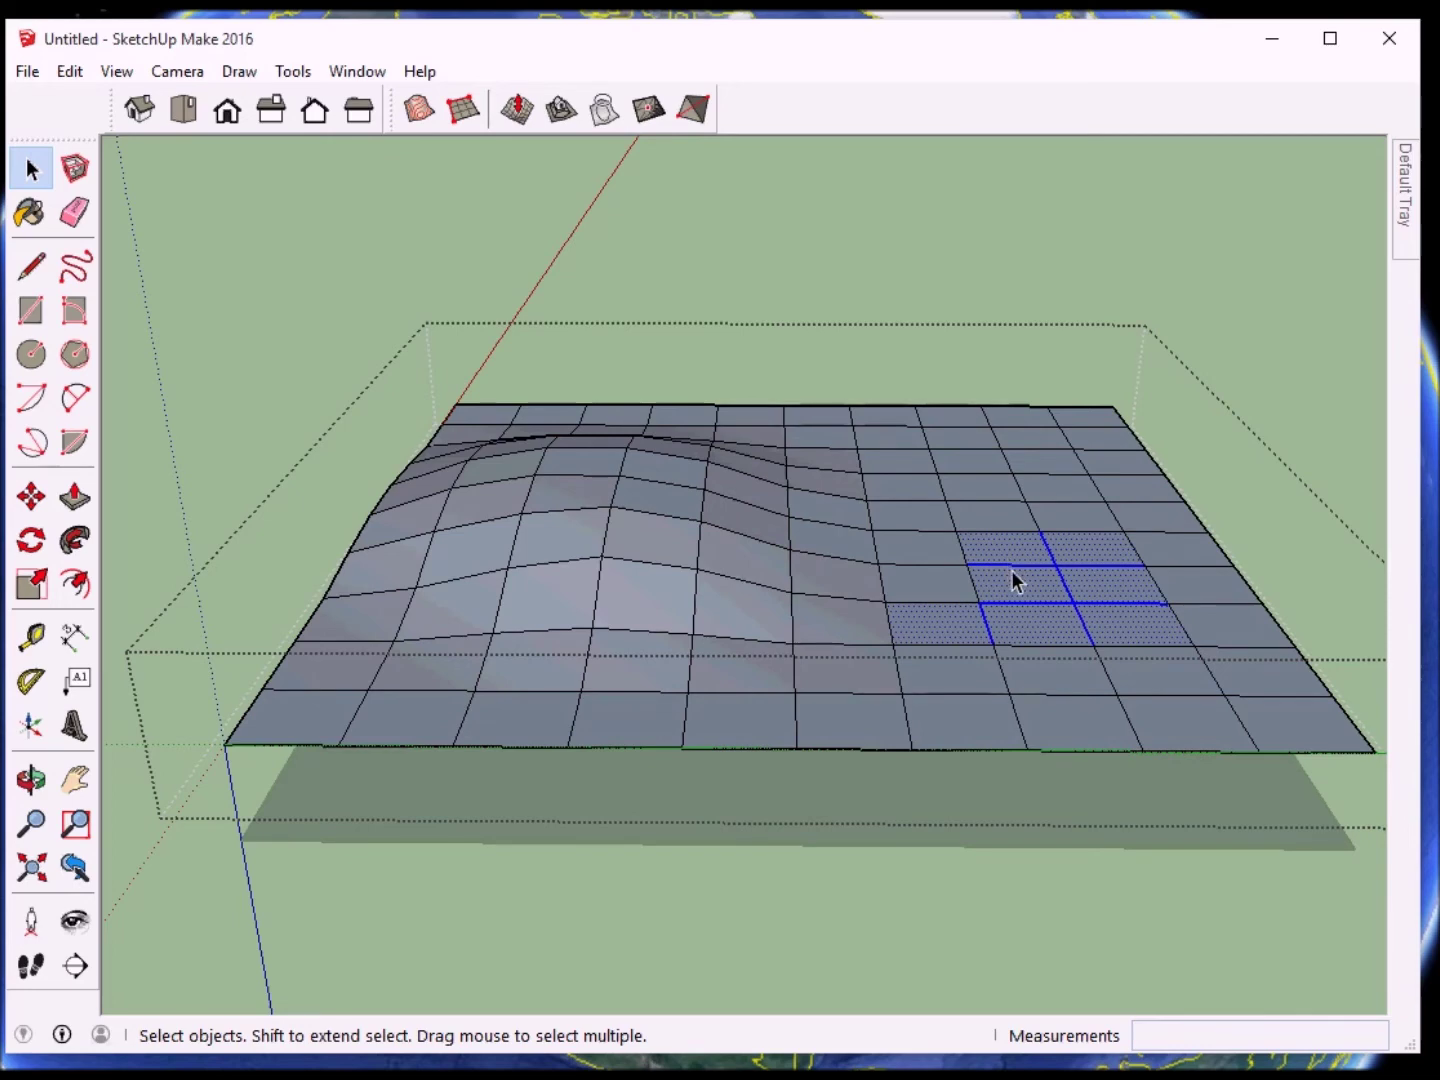
left_click(516, 110)
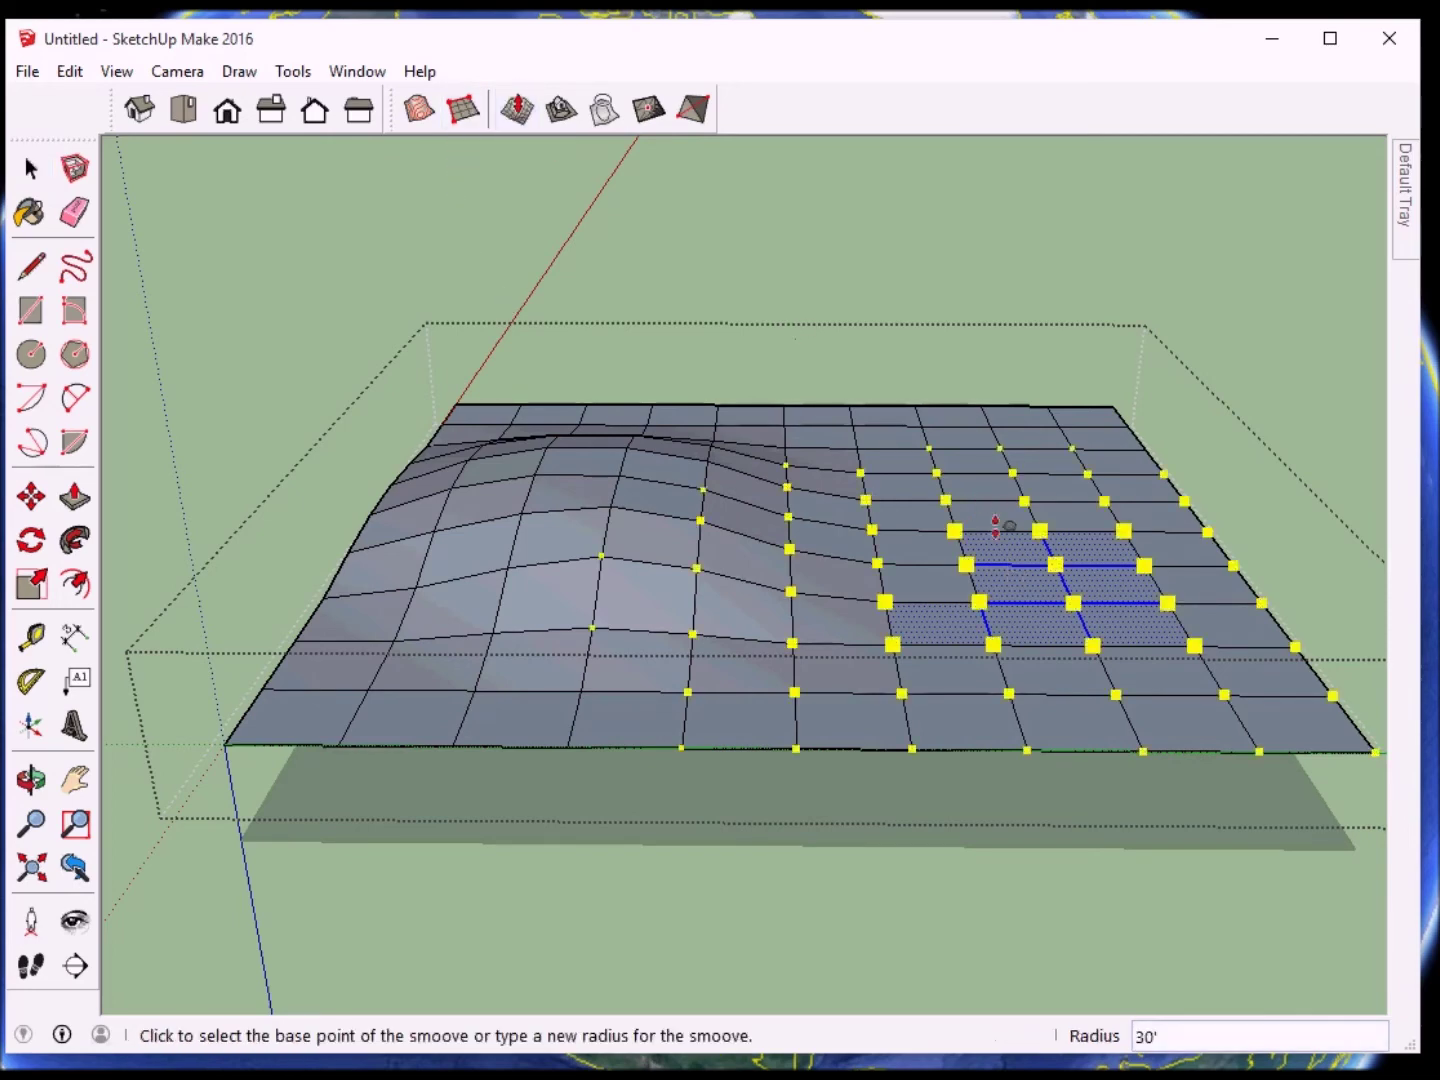
left_click(1040, 575)
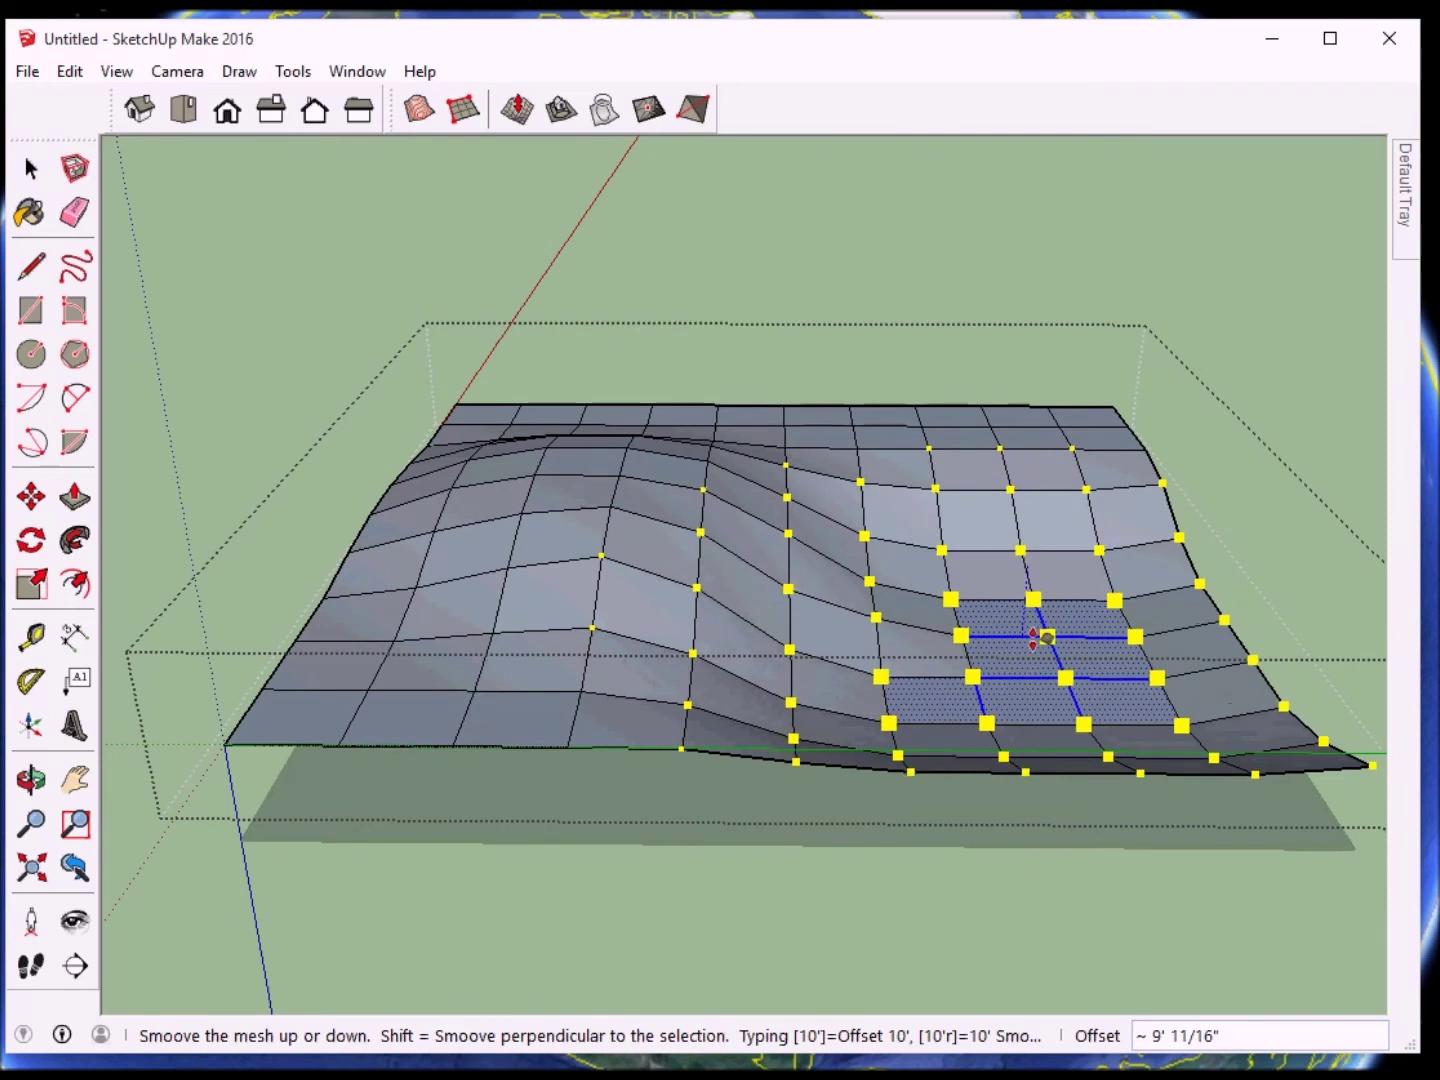
left_click(1033, 643)
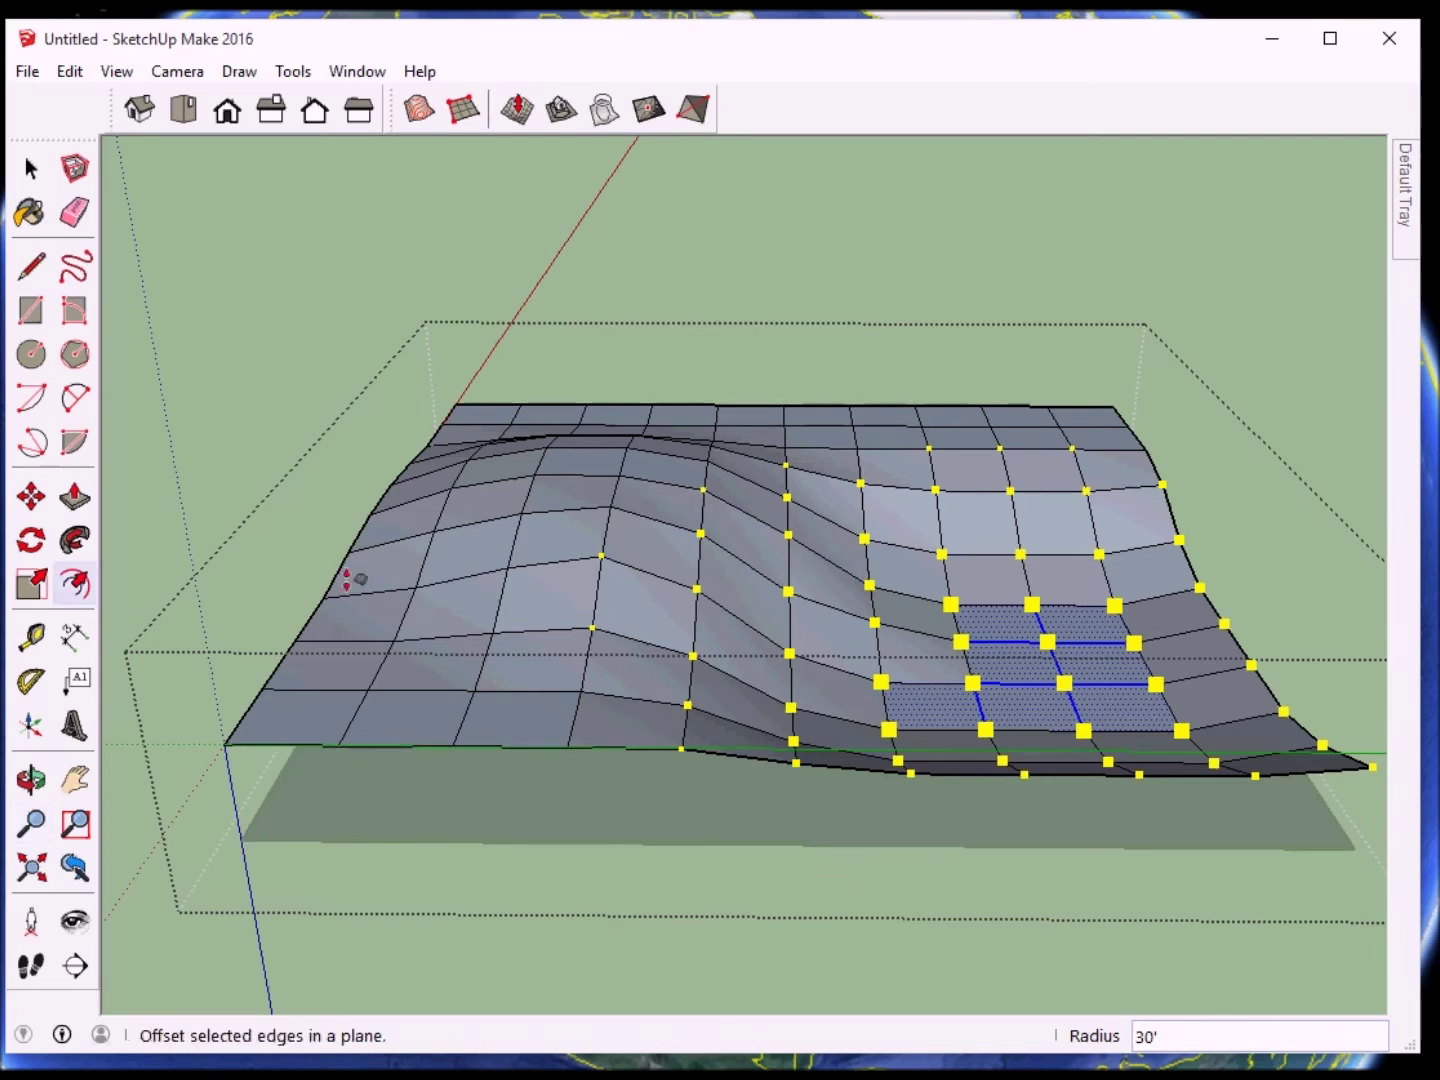
key("space")
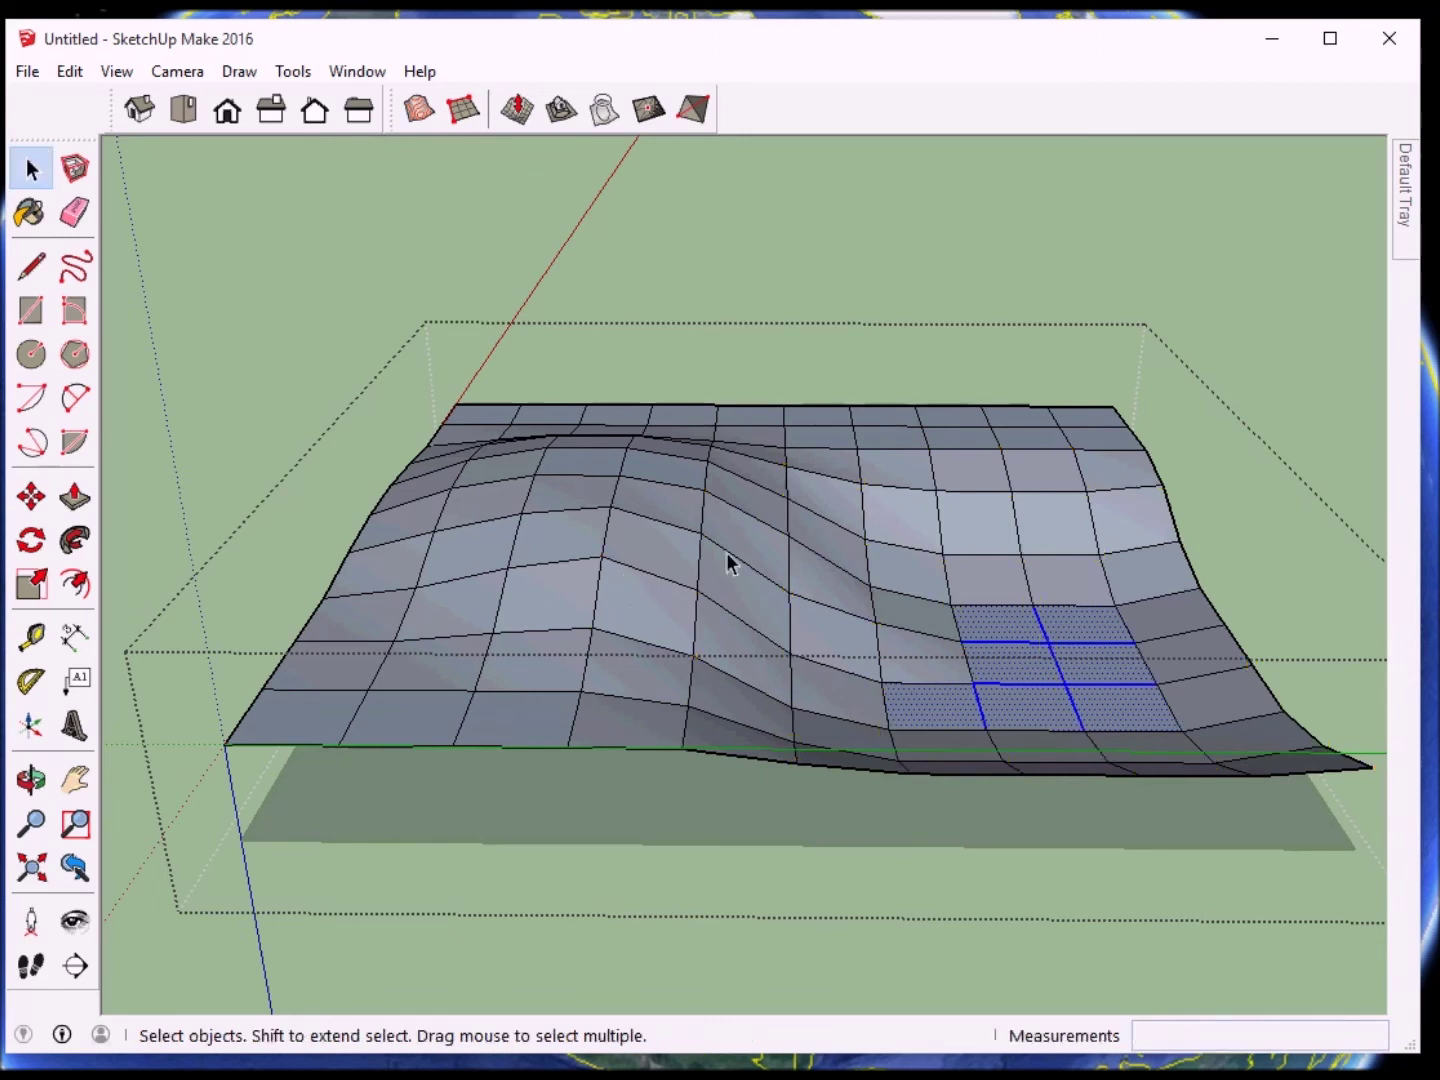
- Select three faces along the back edge and Smoove them into a low ridge
left_click(976, 438)
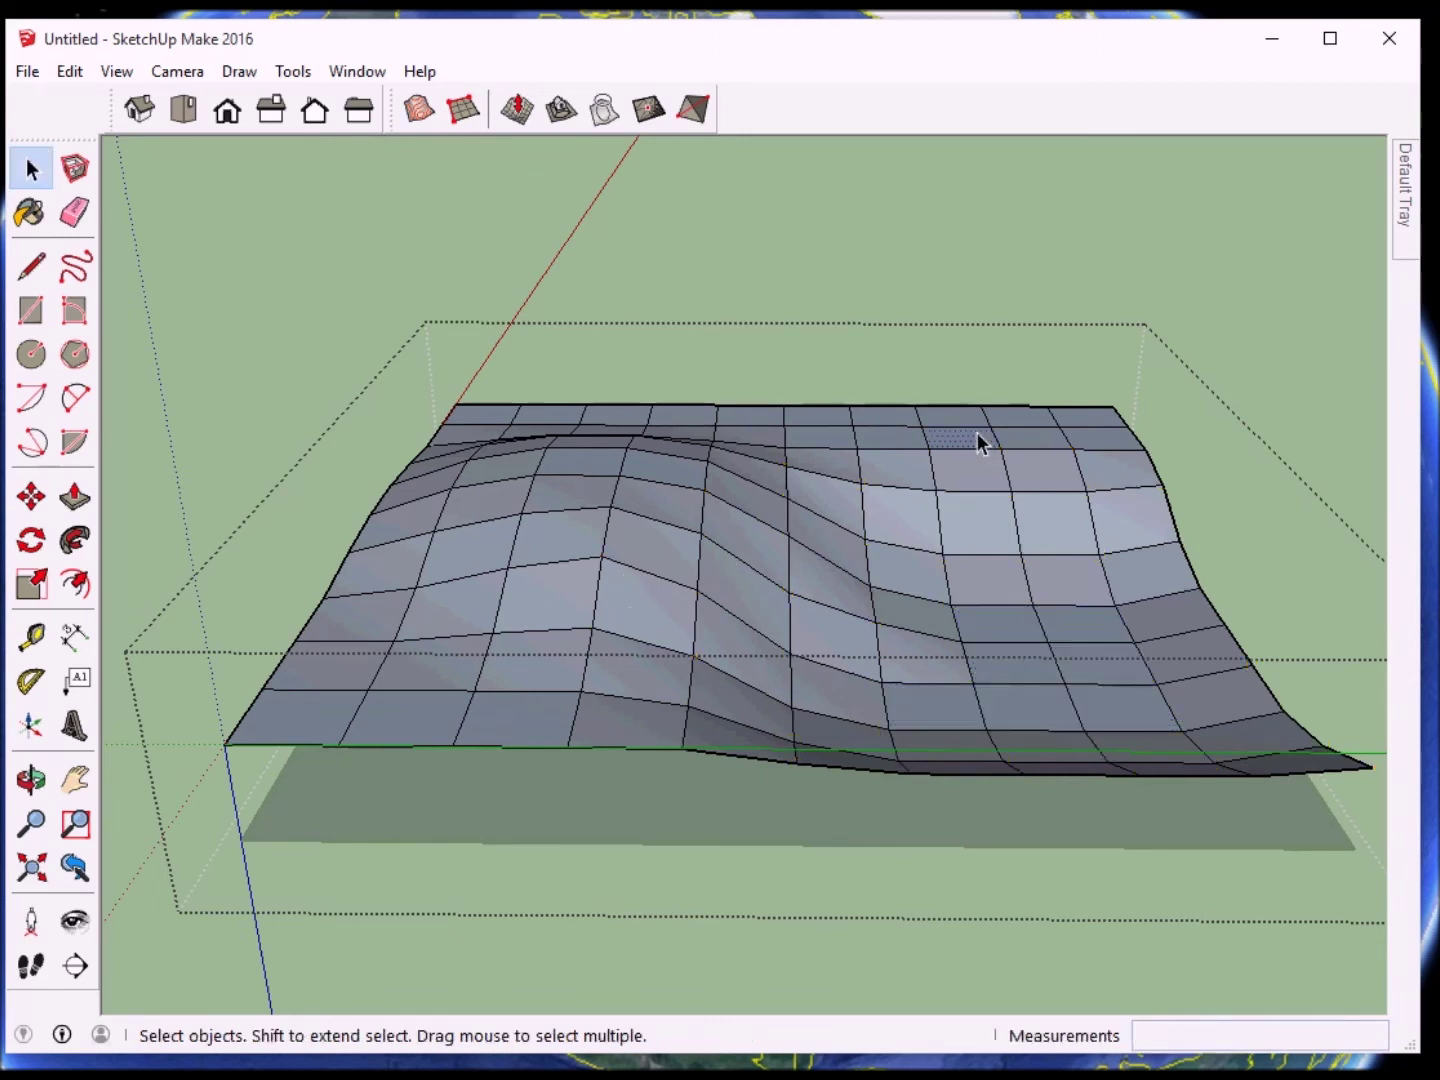
left_click(879, 420, "shift")
left_click(823, 440, "shift")
left_click(517, 110)
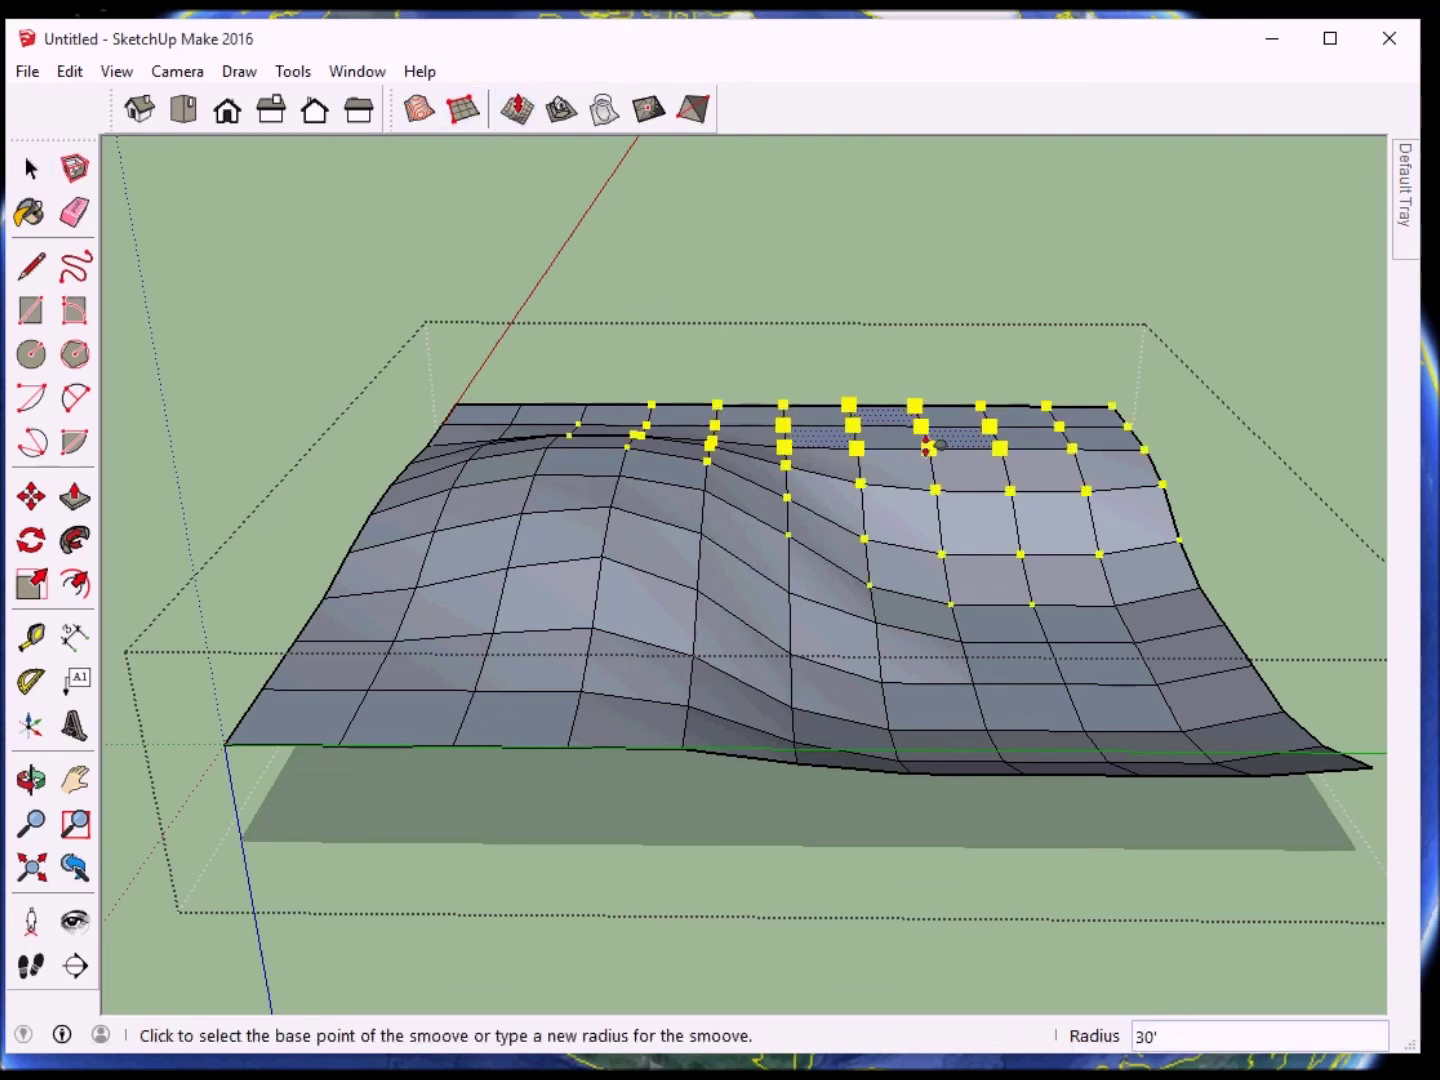
left_click(905, 432)
left_click(896, 396)
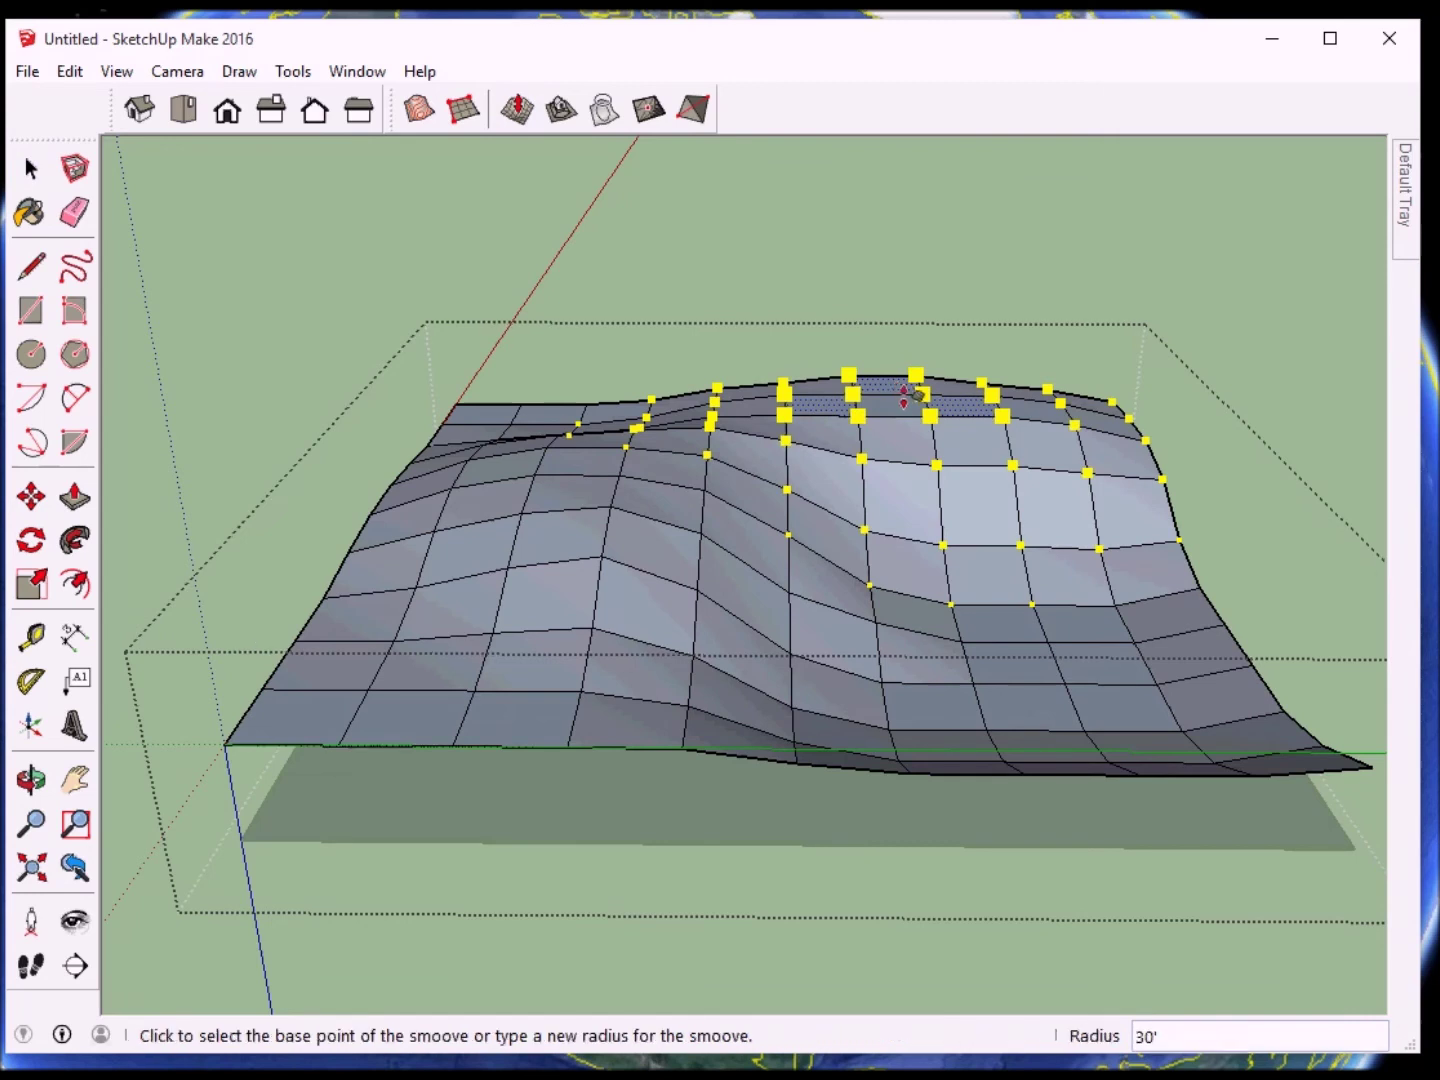
key("space")
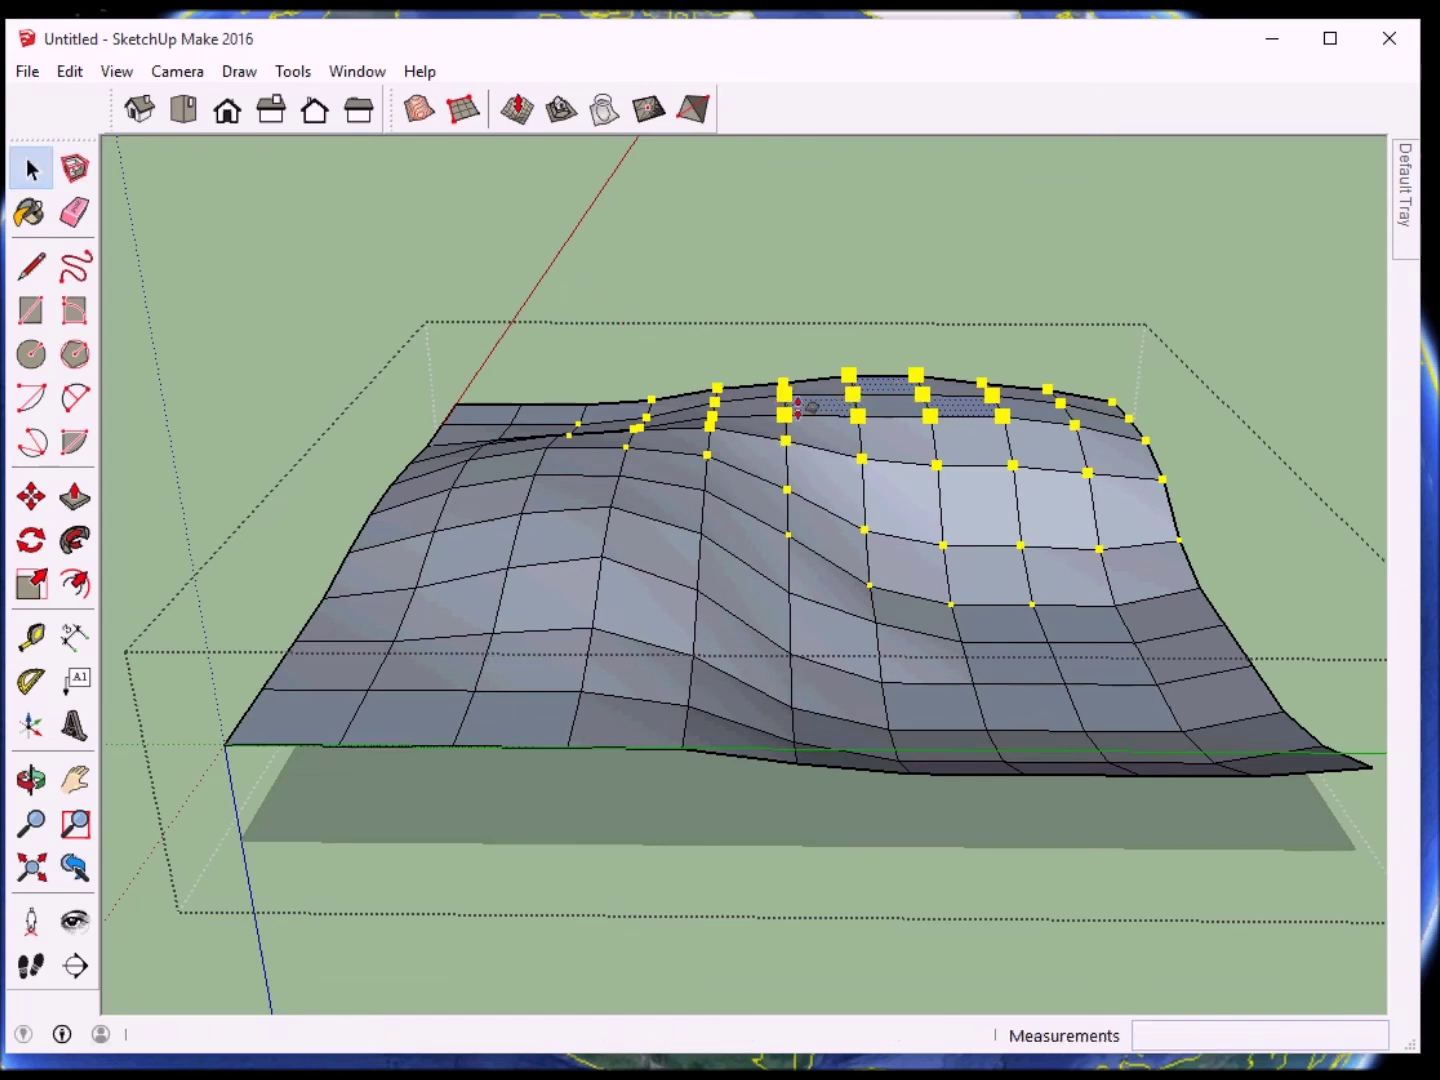
- Reselect one back-edge face and Smoove it twice more to fine-tune its height
left_click(903, 408)
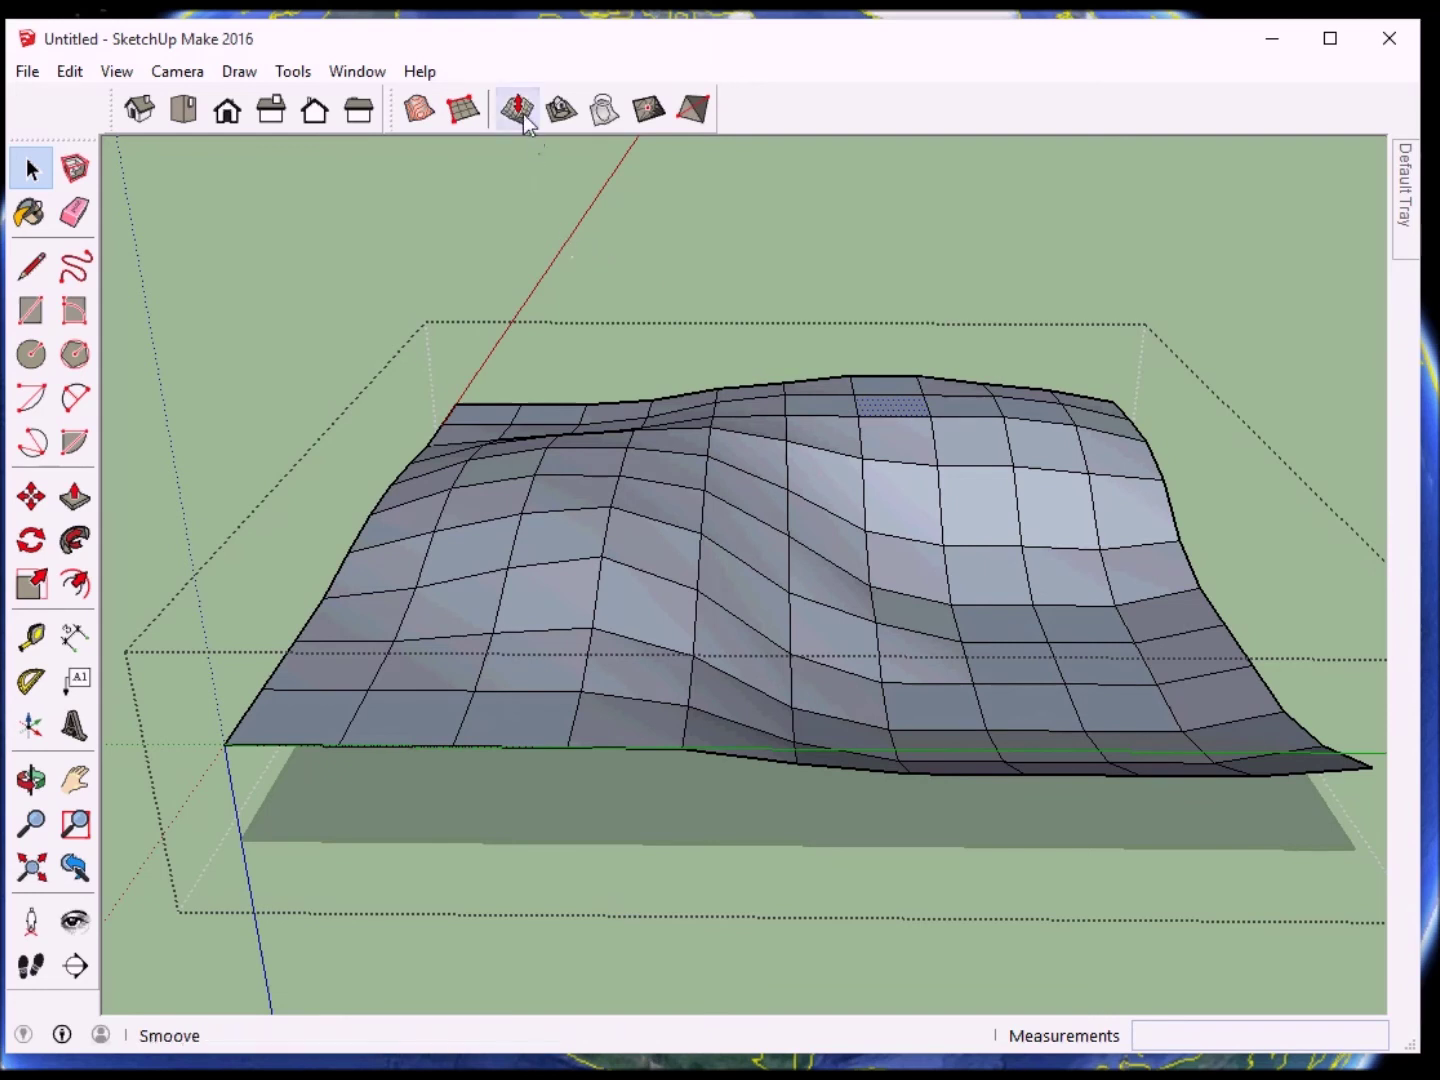
left_click(516, 108)
left_click(893, 418)
left_click(905, 424)
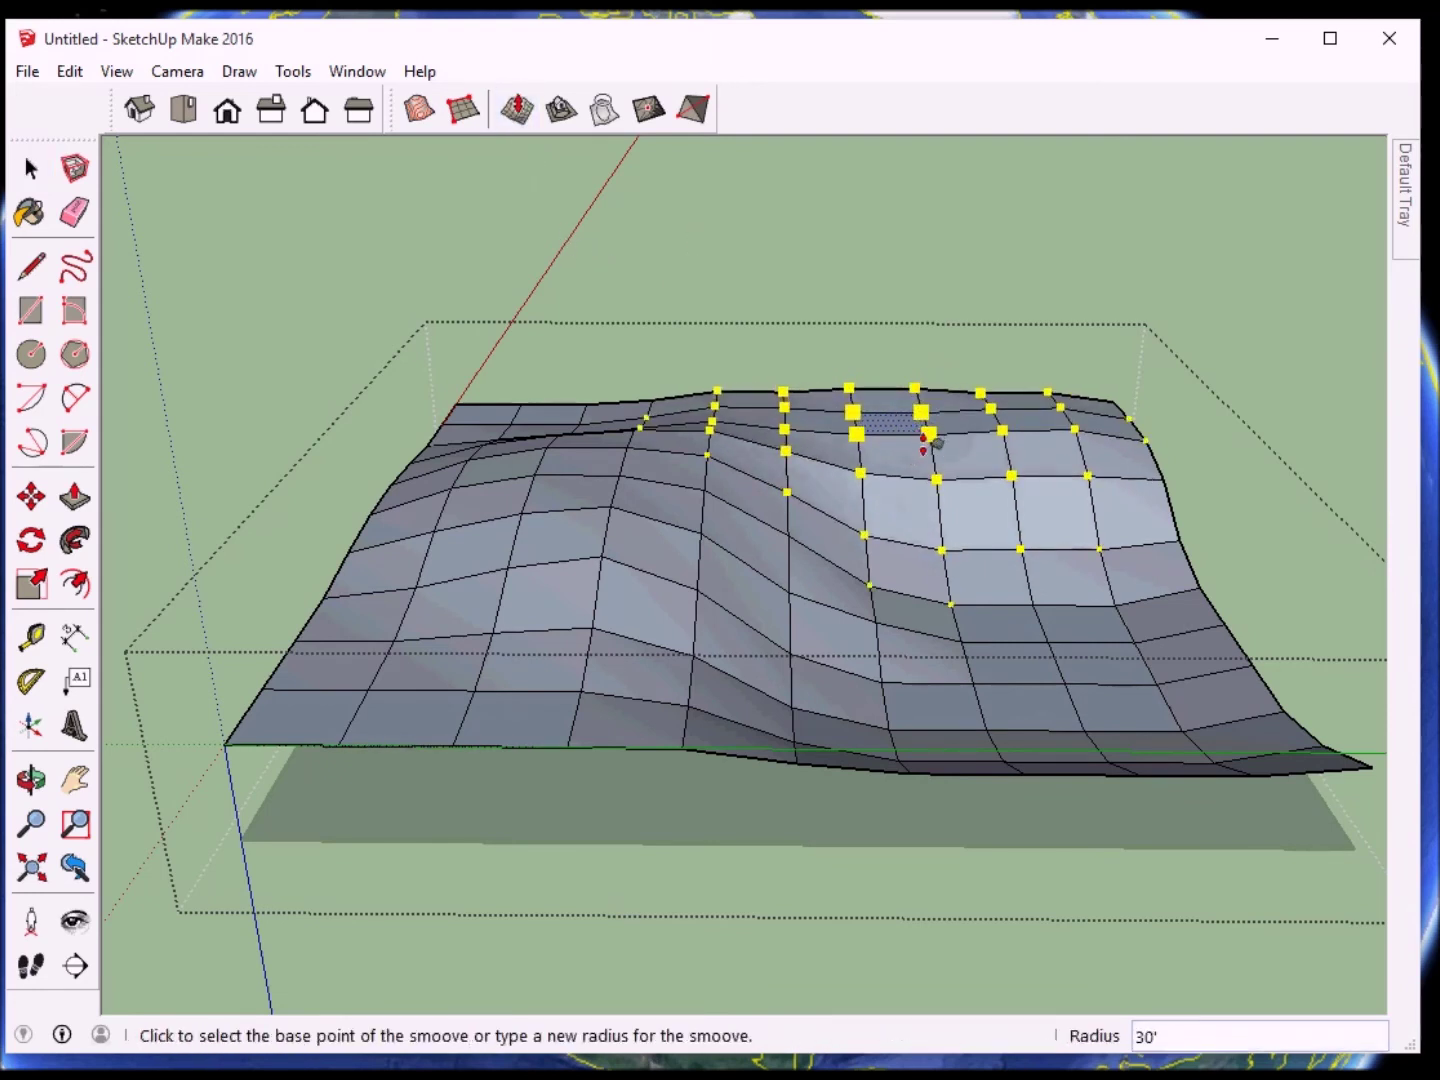
left_click(928, 448)
left_click(932, 448)
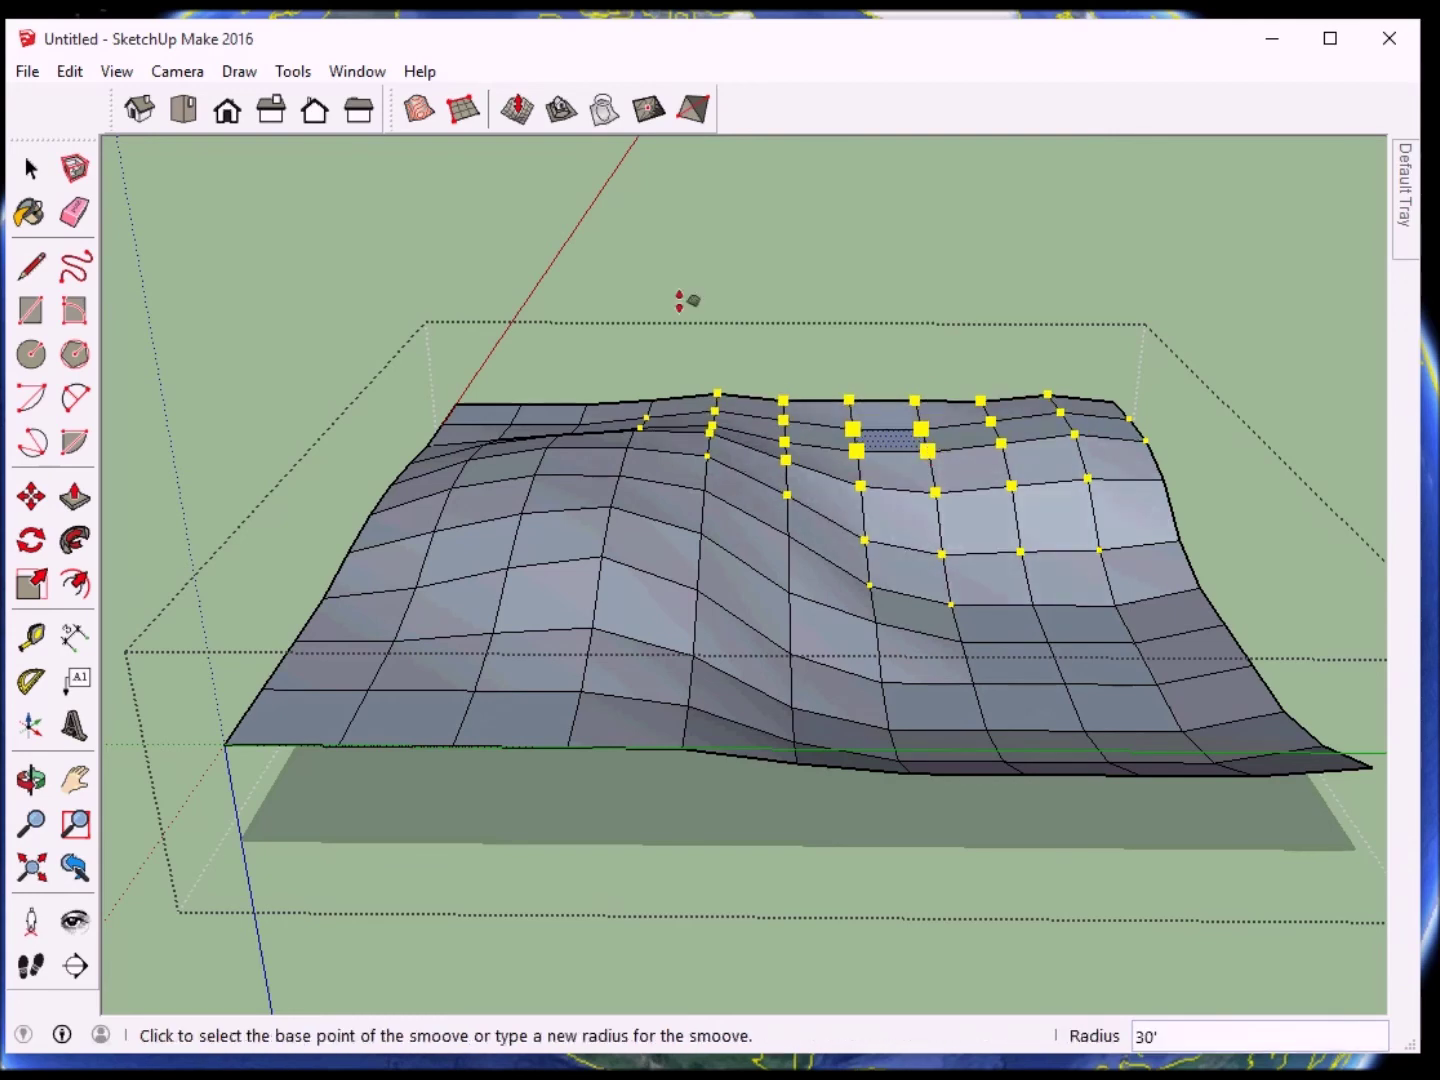
key("space")
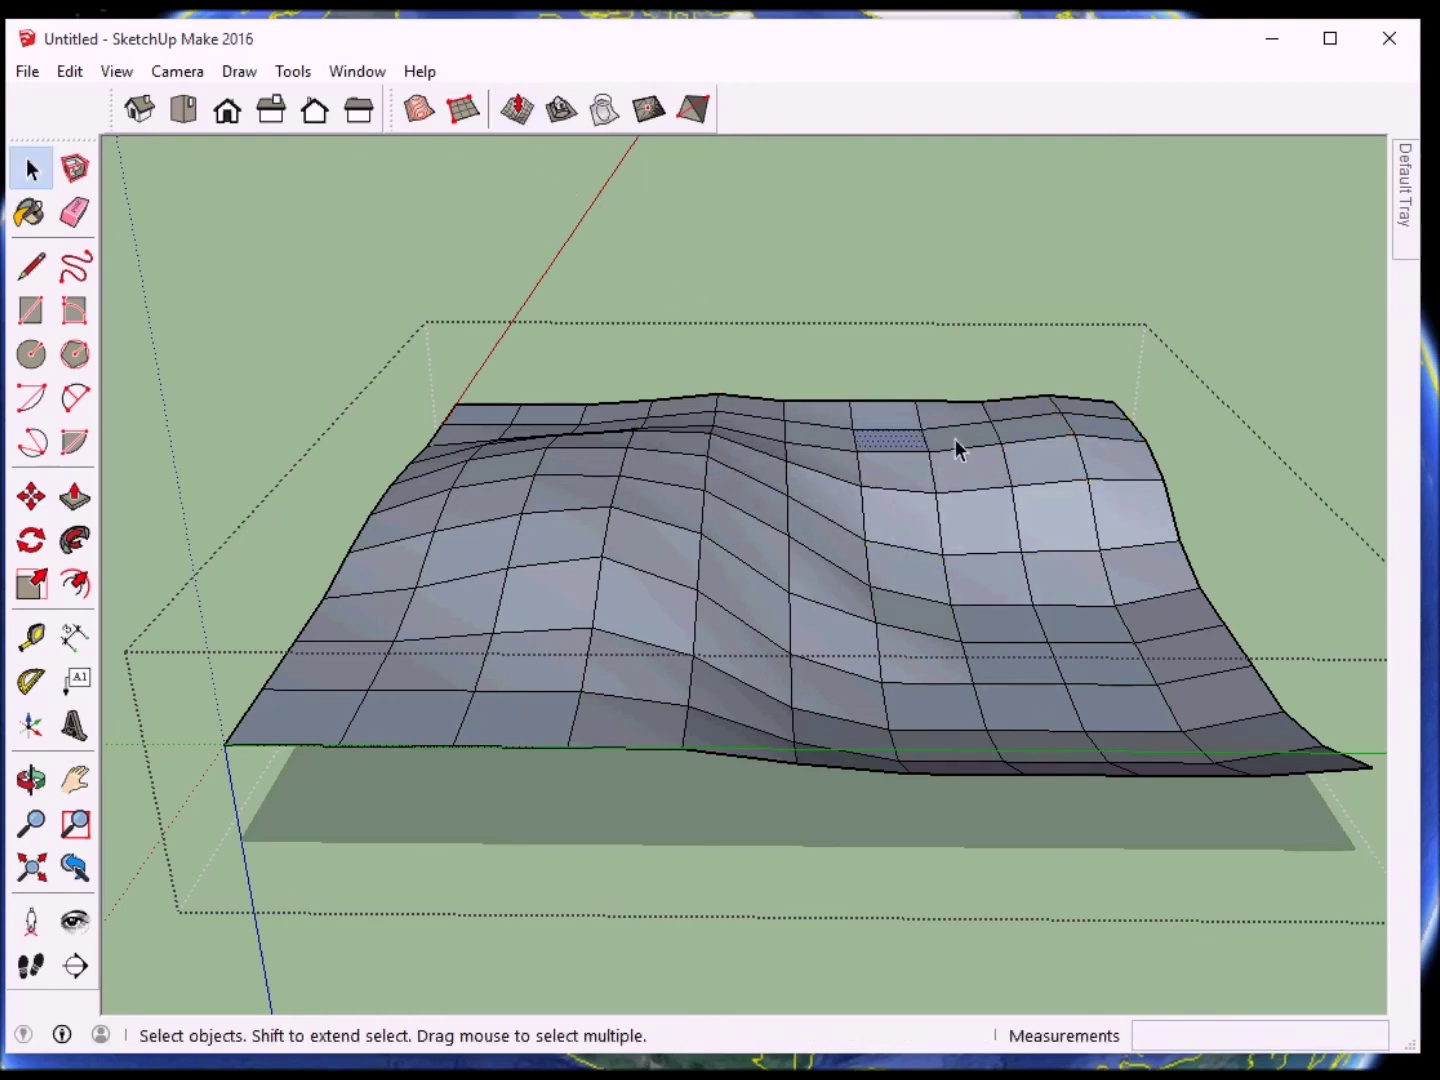
middle_click_drag(955, 439, 1032, 745)
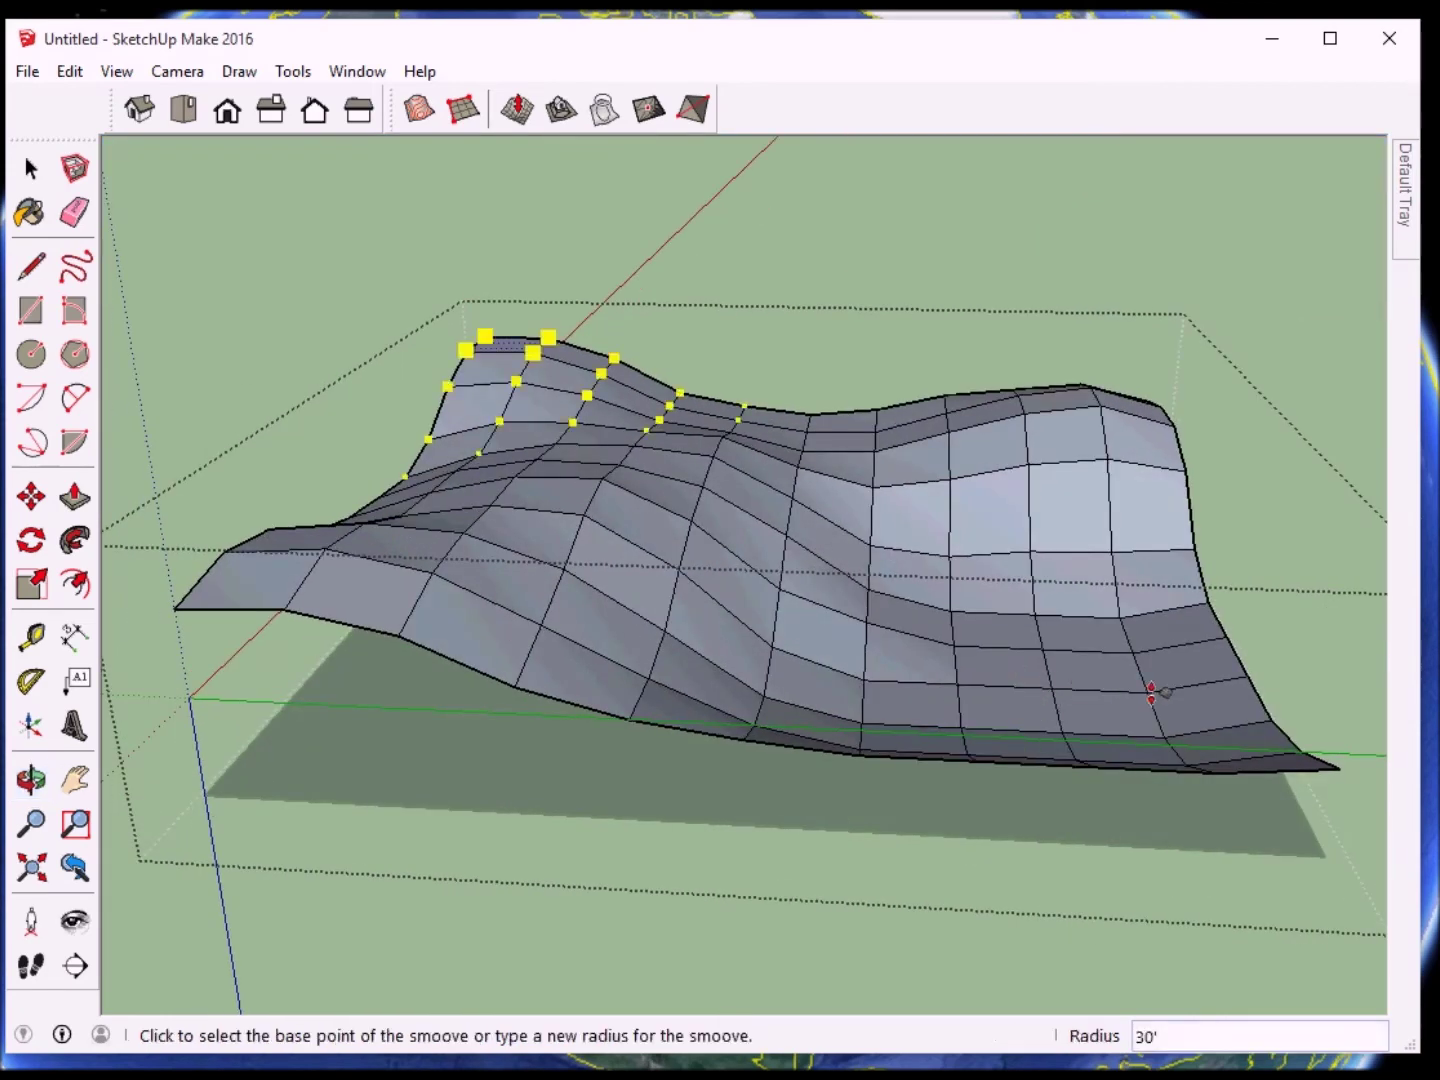
- View the terrain from another side and return to the Select tool
key("space")
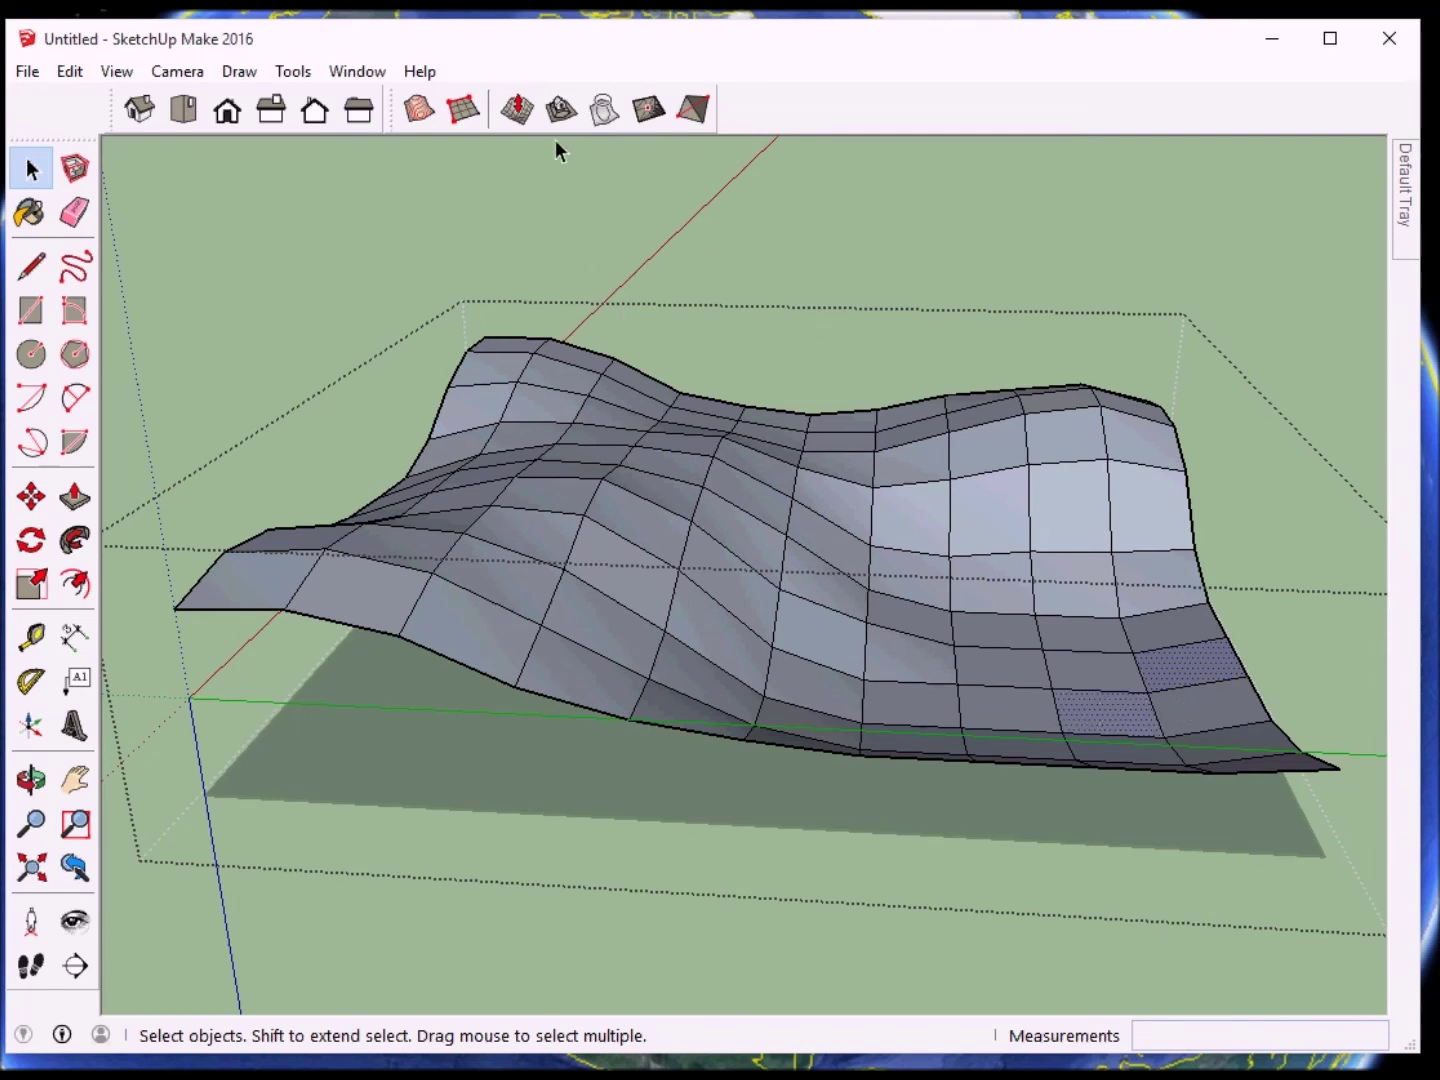
- Smoove the selected front-right faces down past the base plane
left_click(517, 108)
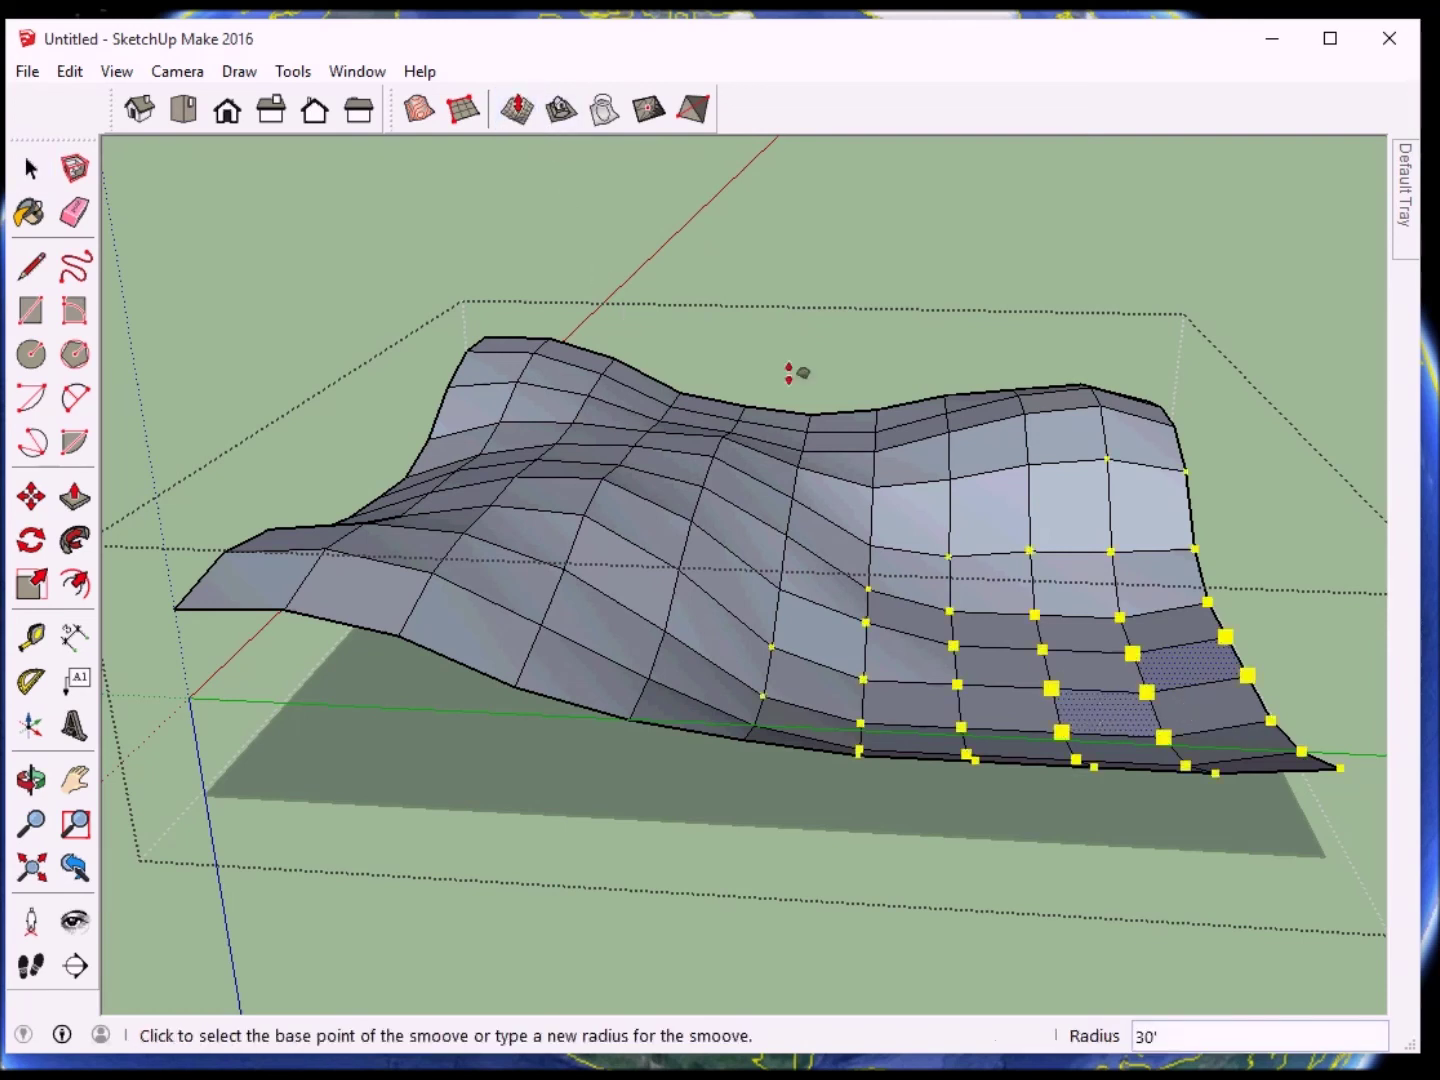
left_click(1111, 688)
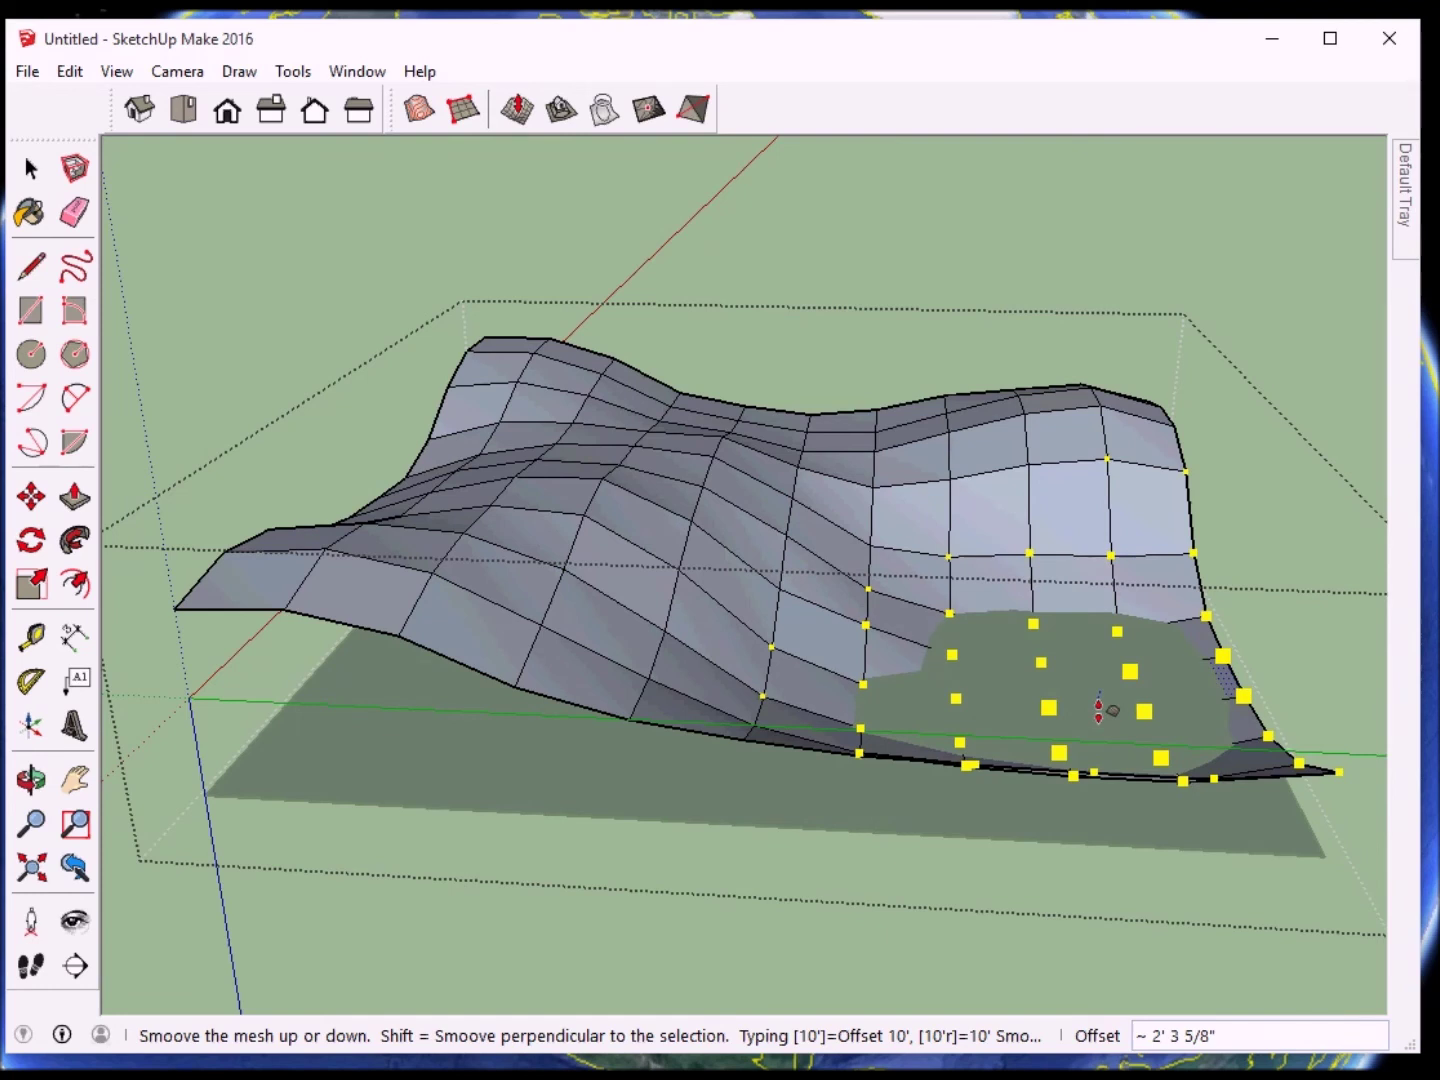
left_click(1099, 709)
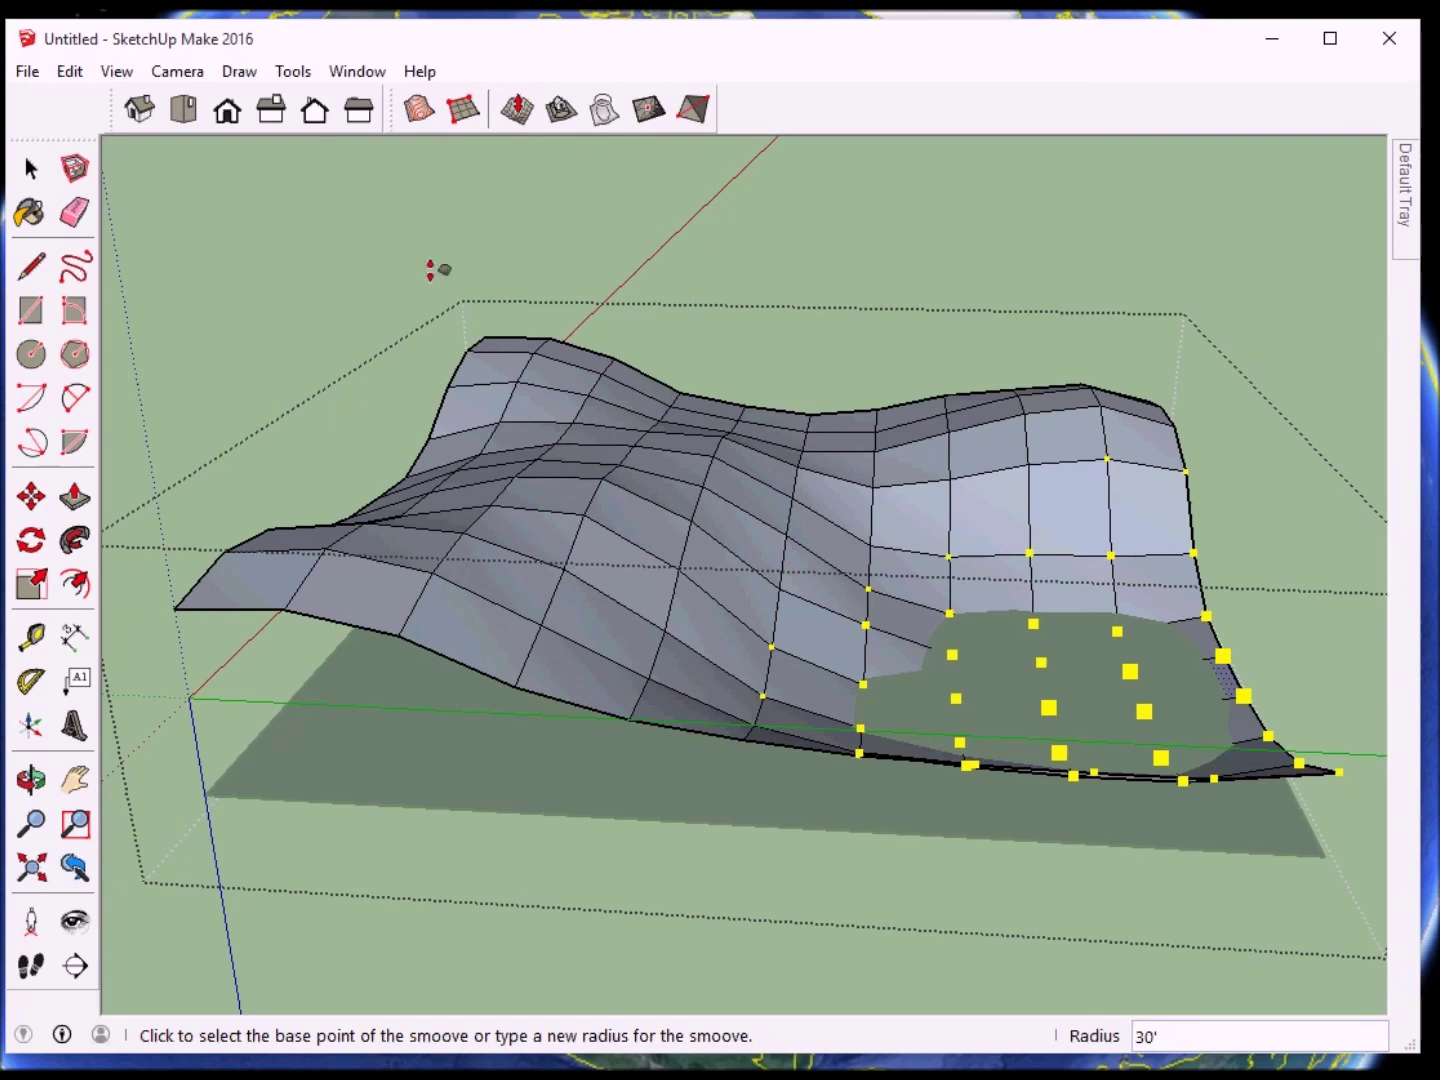
key("space")
- Exit the grid group and paint the base face with Water Pool Light from the Water collection
left_click(302, 242)
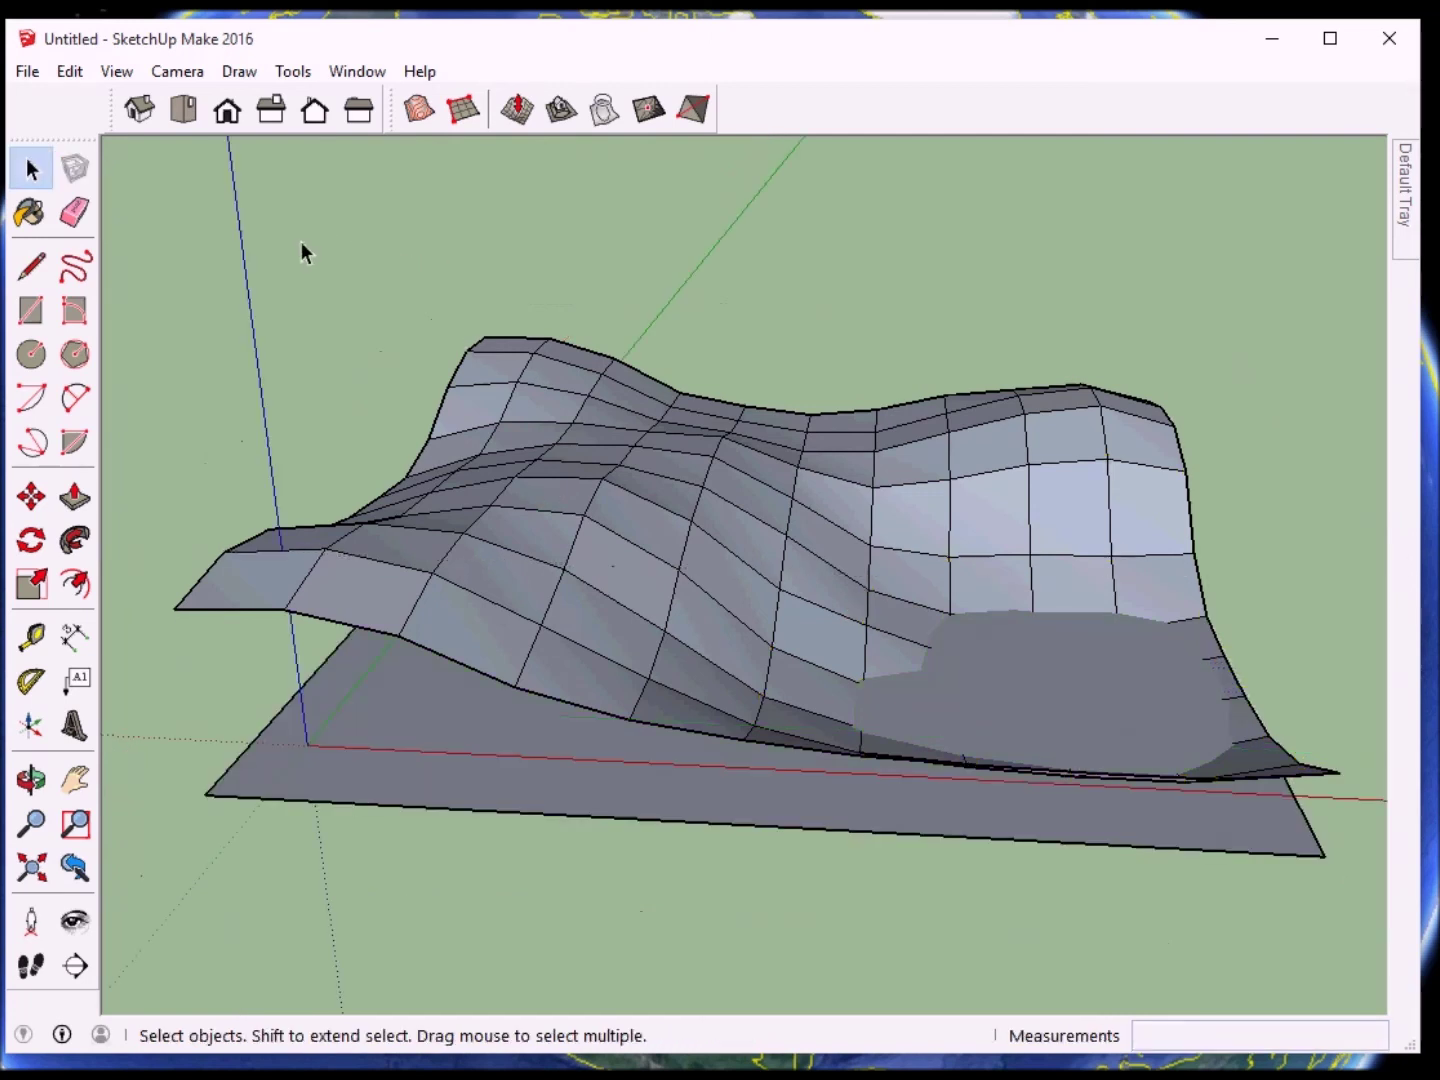
left_click(42, 220)
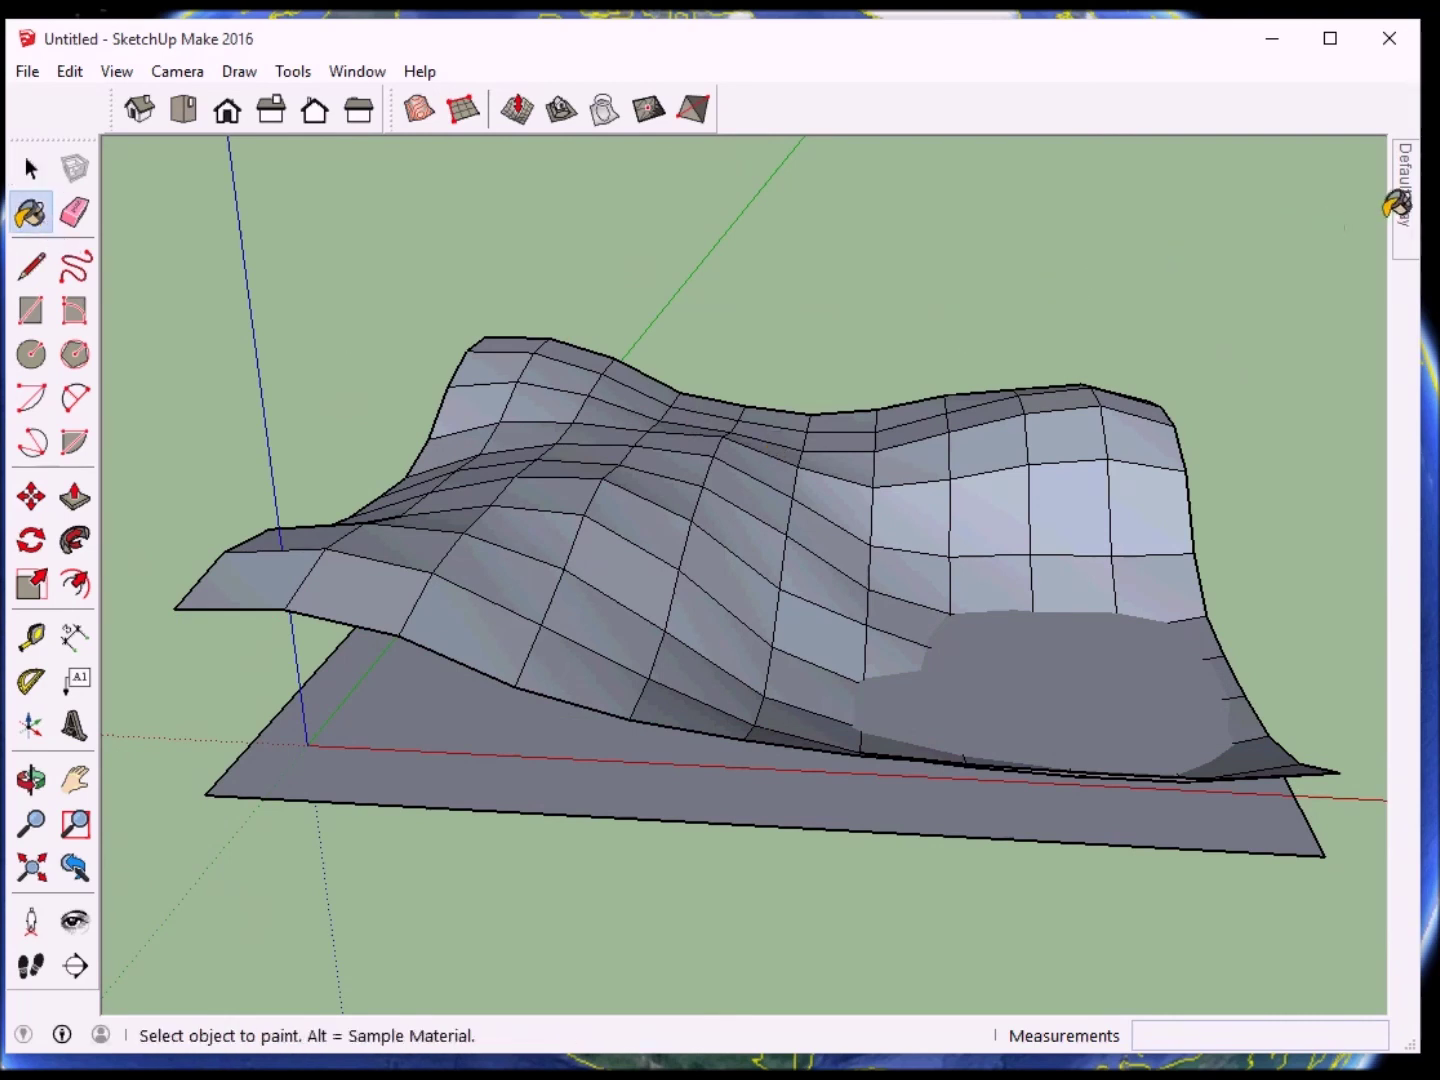
mouse_move(1400, 205)
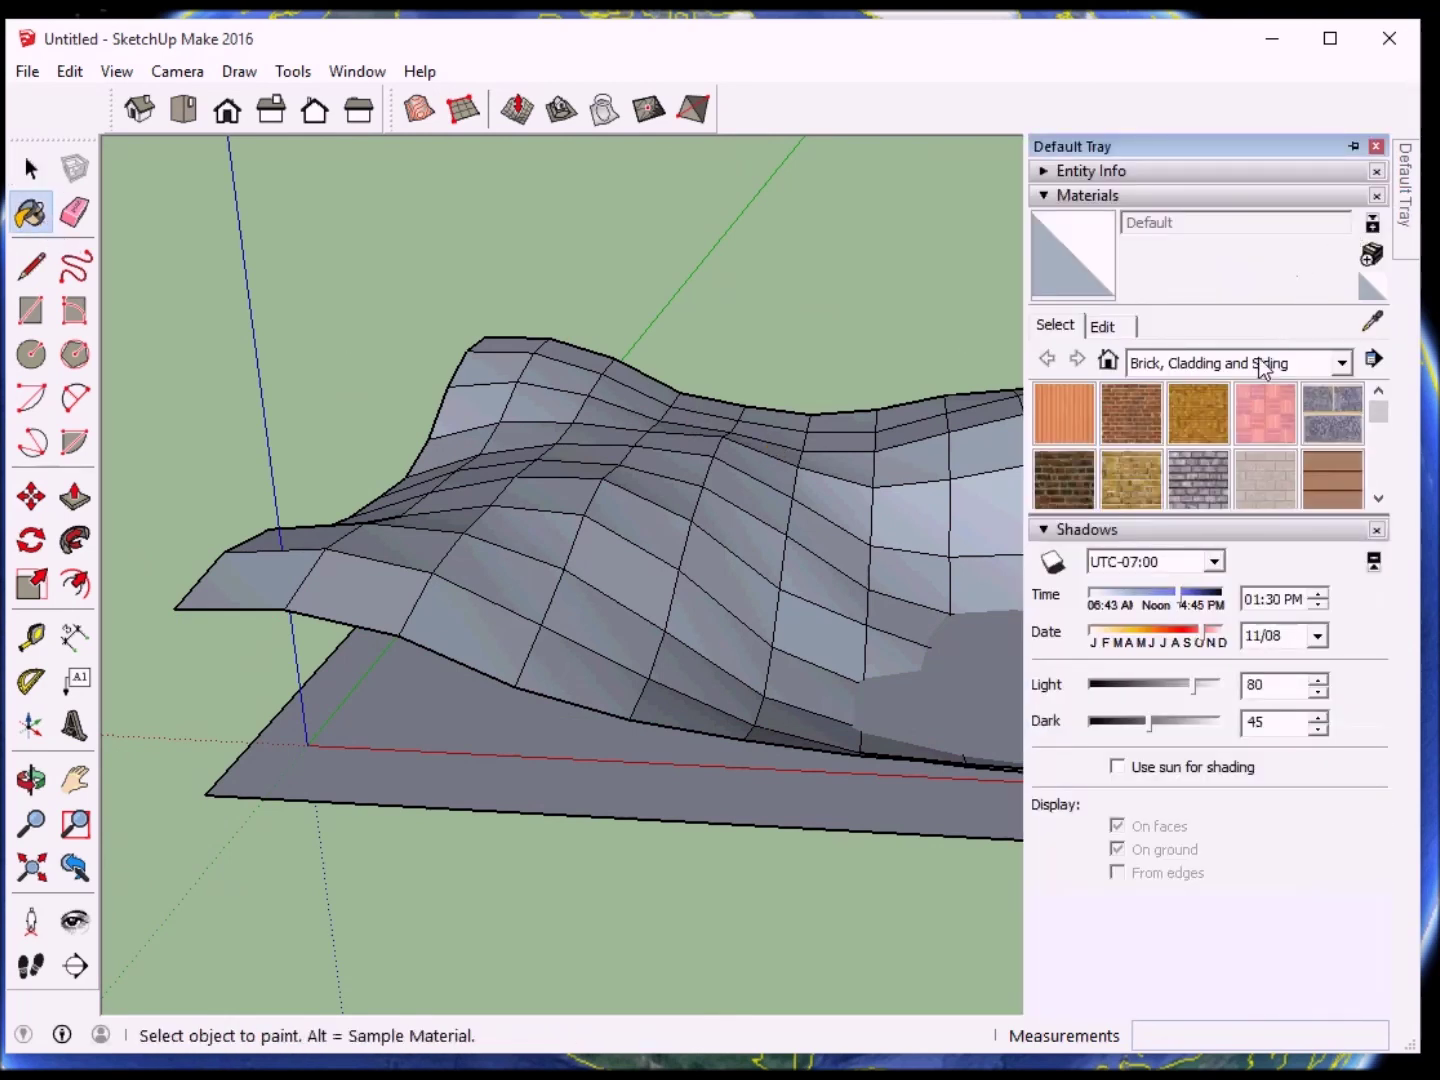
mouse_move(1381, 411)
left_mouse_down()
mouse_move(1393, 493)
mouse_move(1377, 426)
left_mouse_up()
left_click(1342, 363)
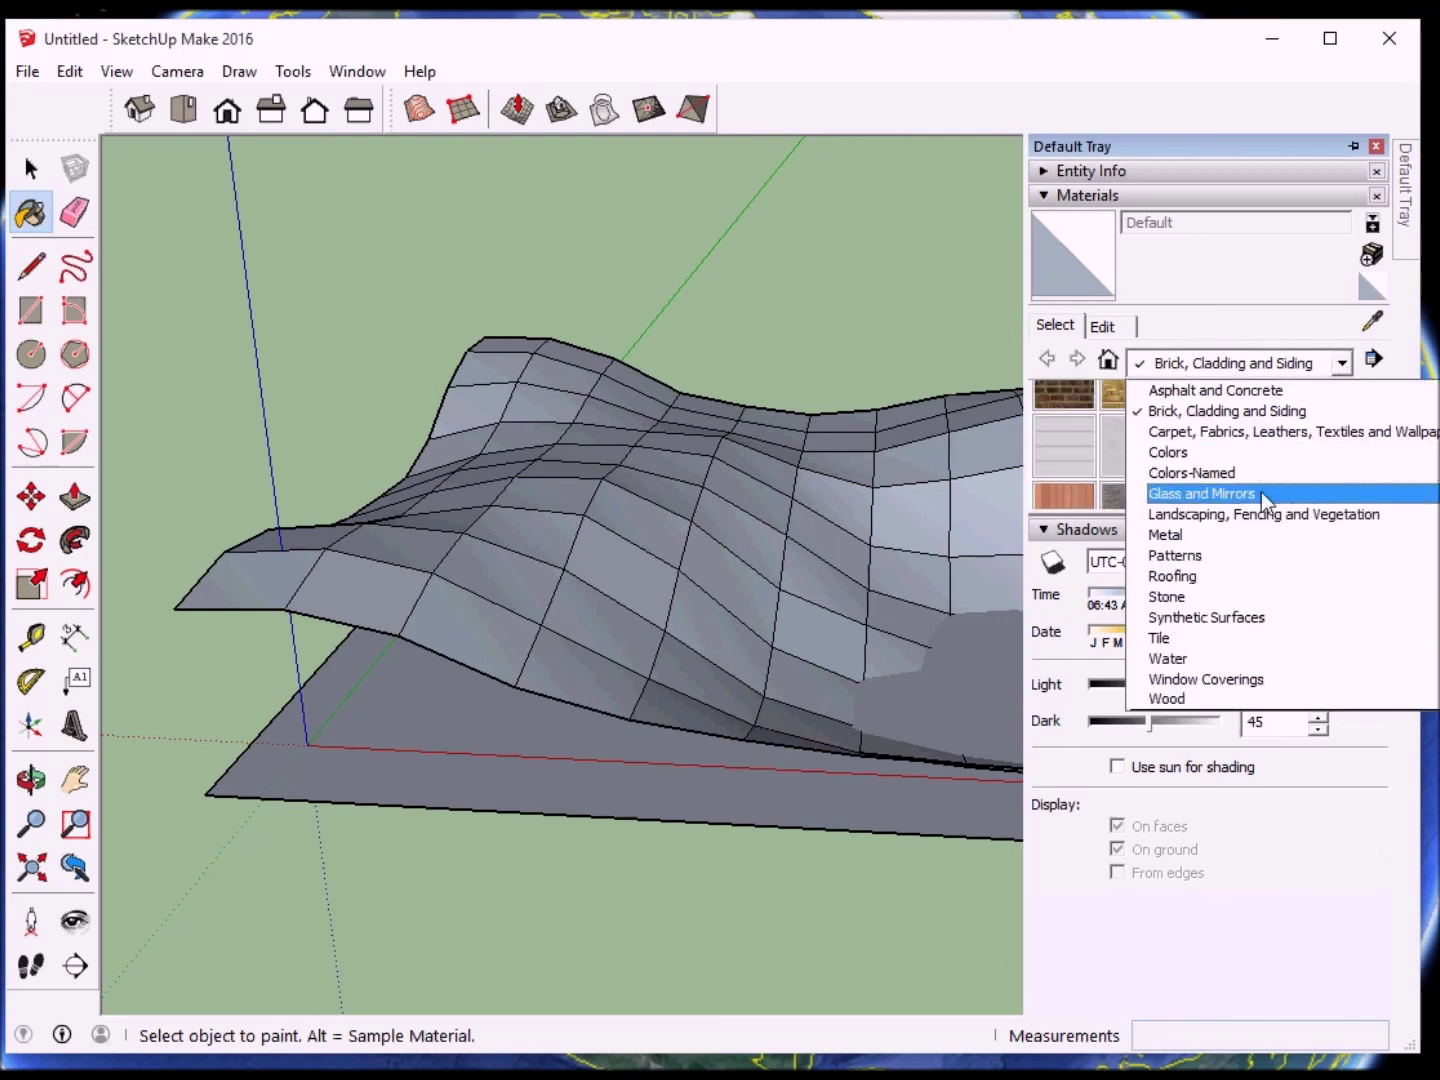
left_click(1213, 656)
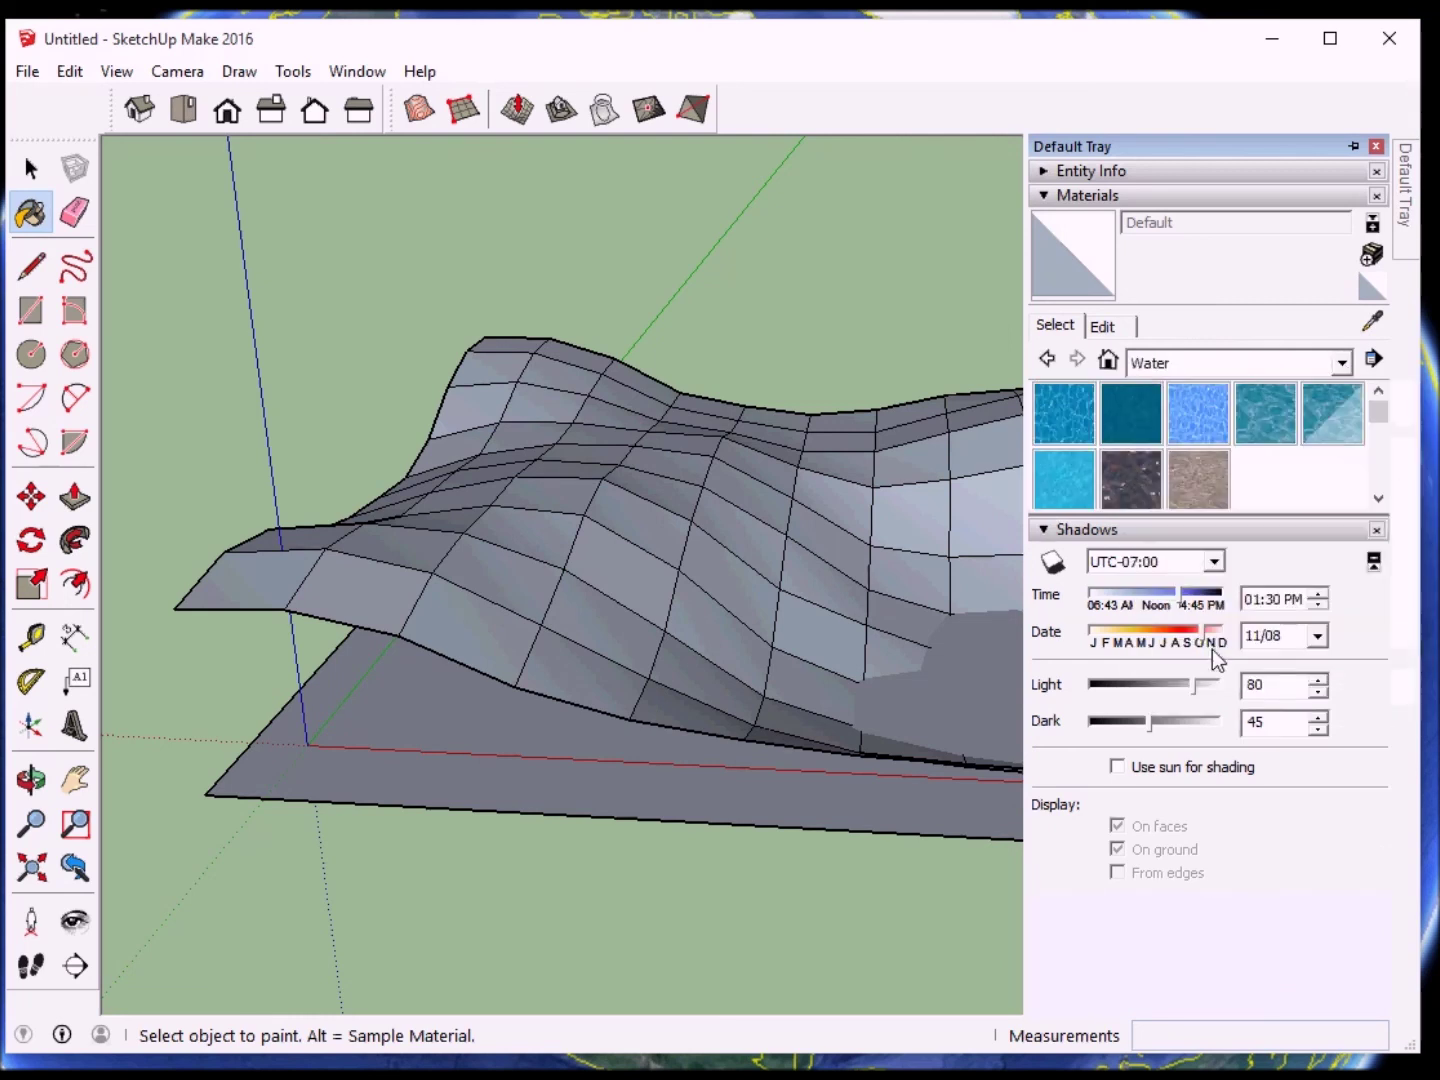
left_click(1323, 408)
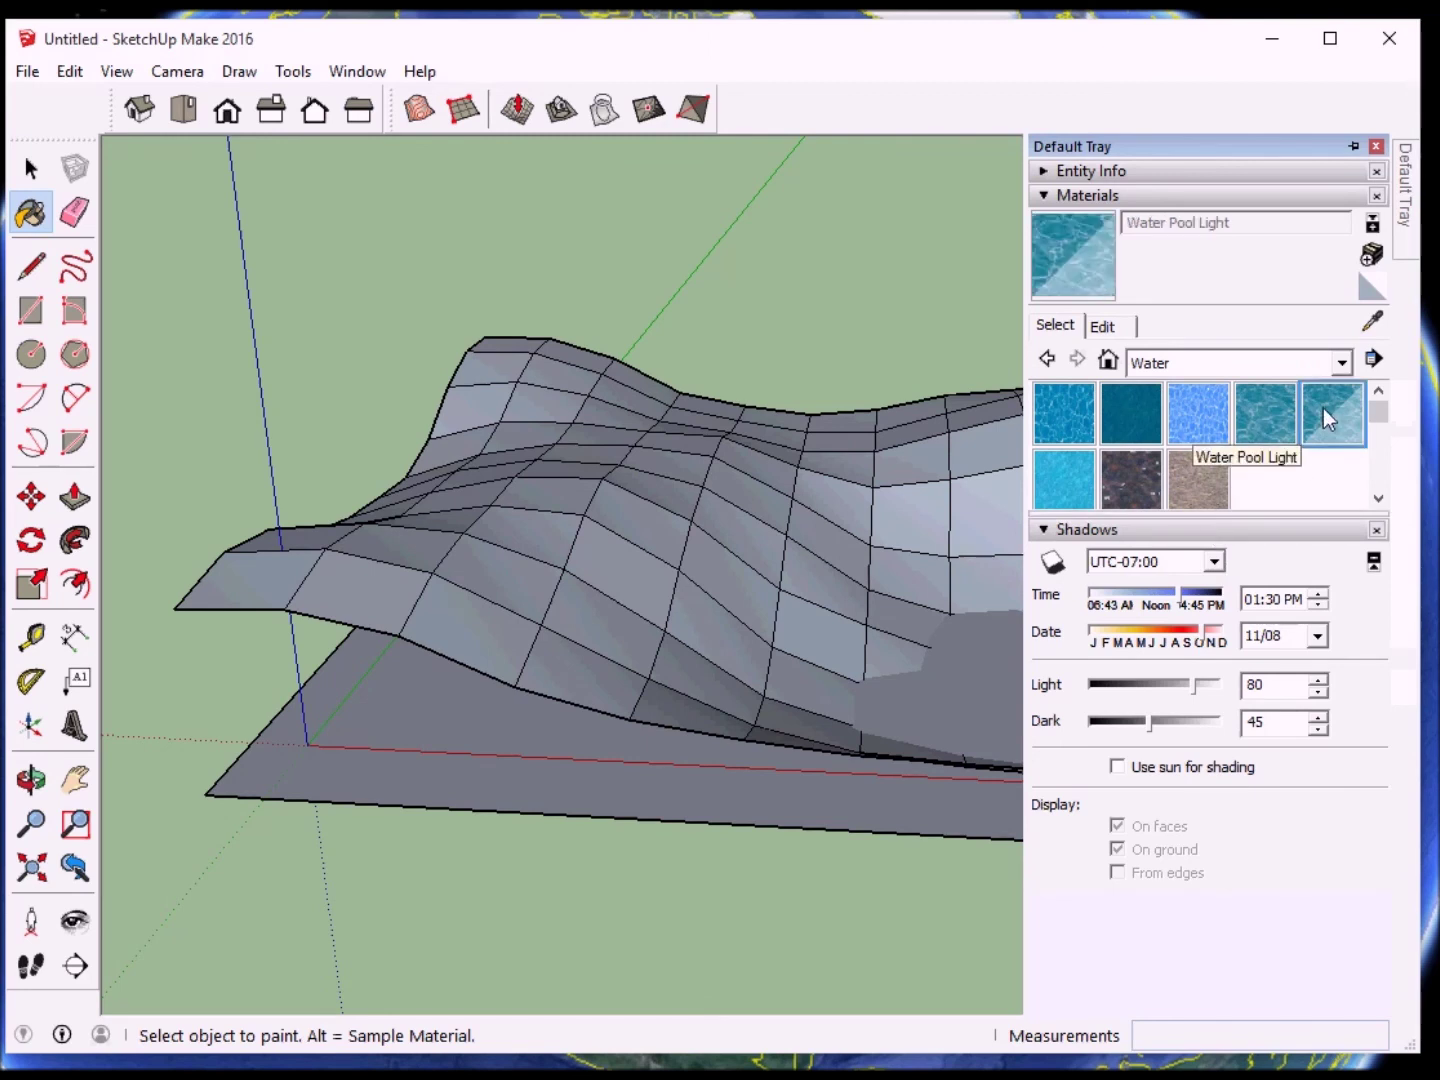
left_click(468, 716)
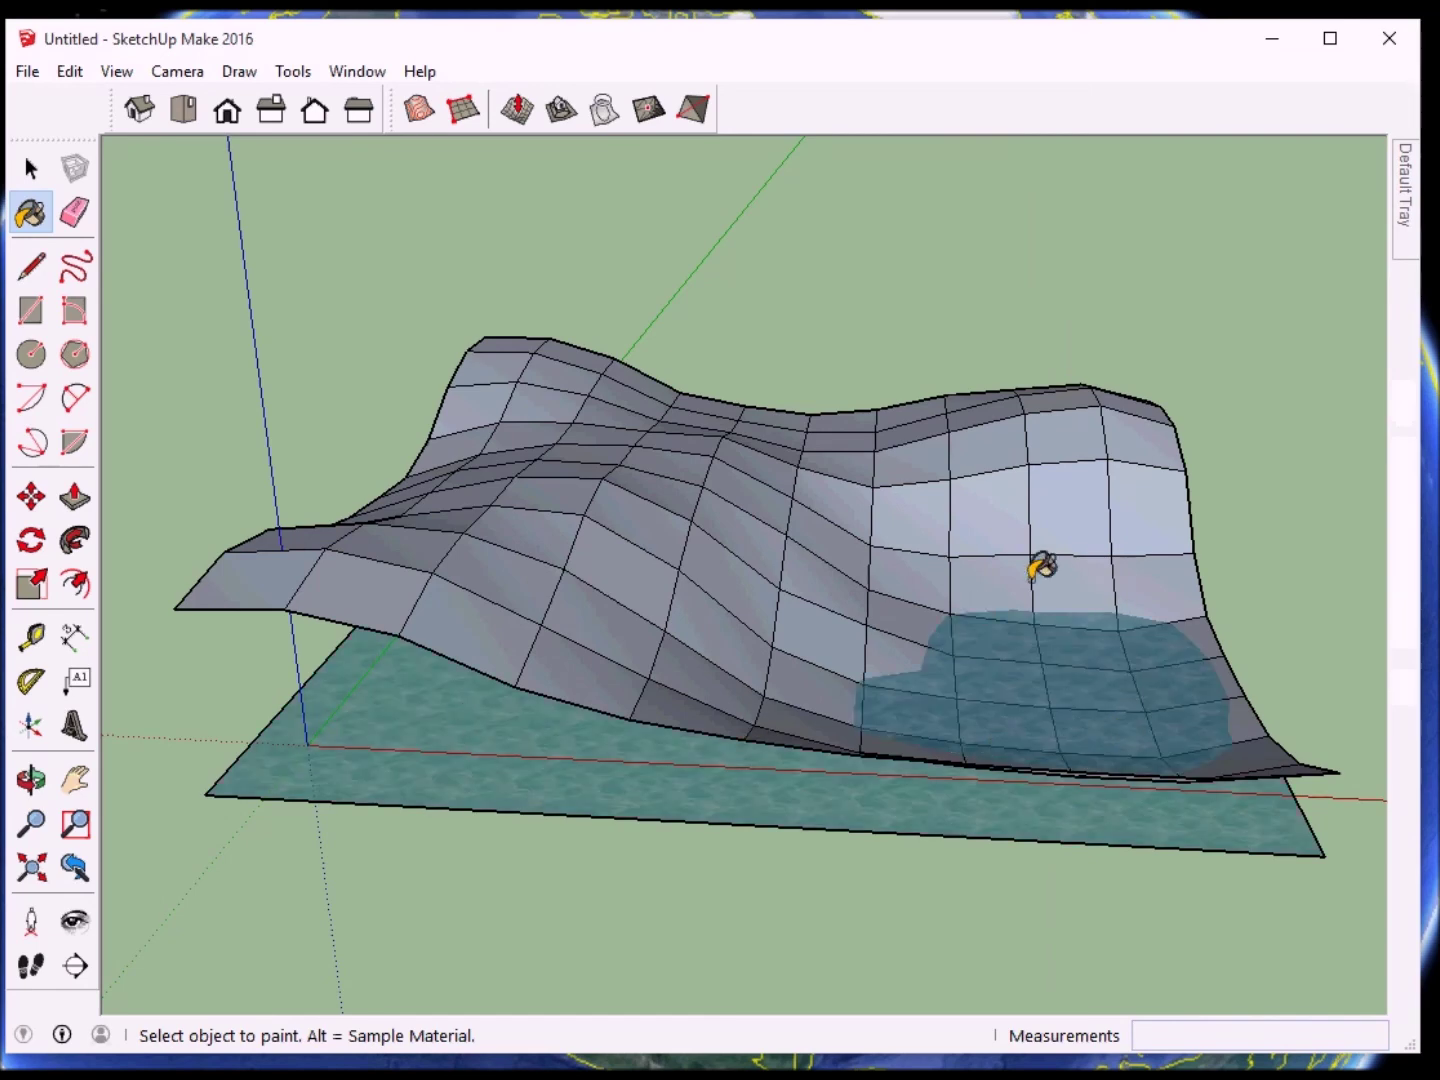
- Zoom and orbit to inspect the Water Pool Light plane showing through the sunken front-right terrain
scroll(906, 726, "down", 1)
mouse_move(1043, 727)
middle_mouse_down()
mouse_move(1032, 742)
mouse_move(1022, 598)
mouse_move(649, 659)
mouse_move(971, 701)
mouse_move(1016, 771)
mouse_move(1016, 810)
middle_mouse_up()
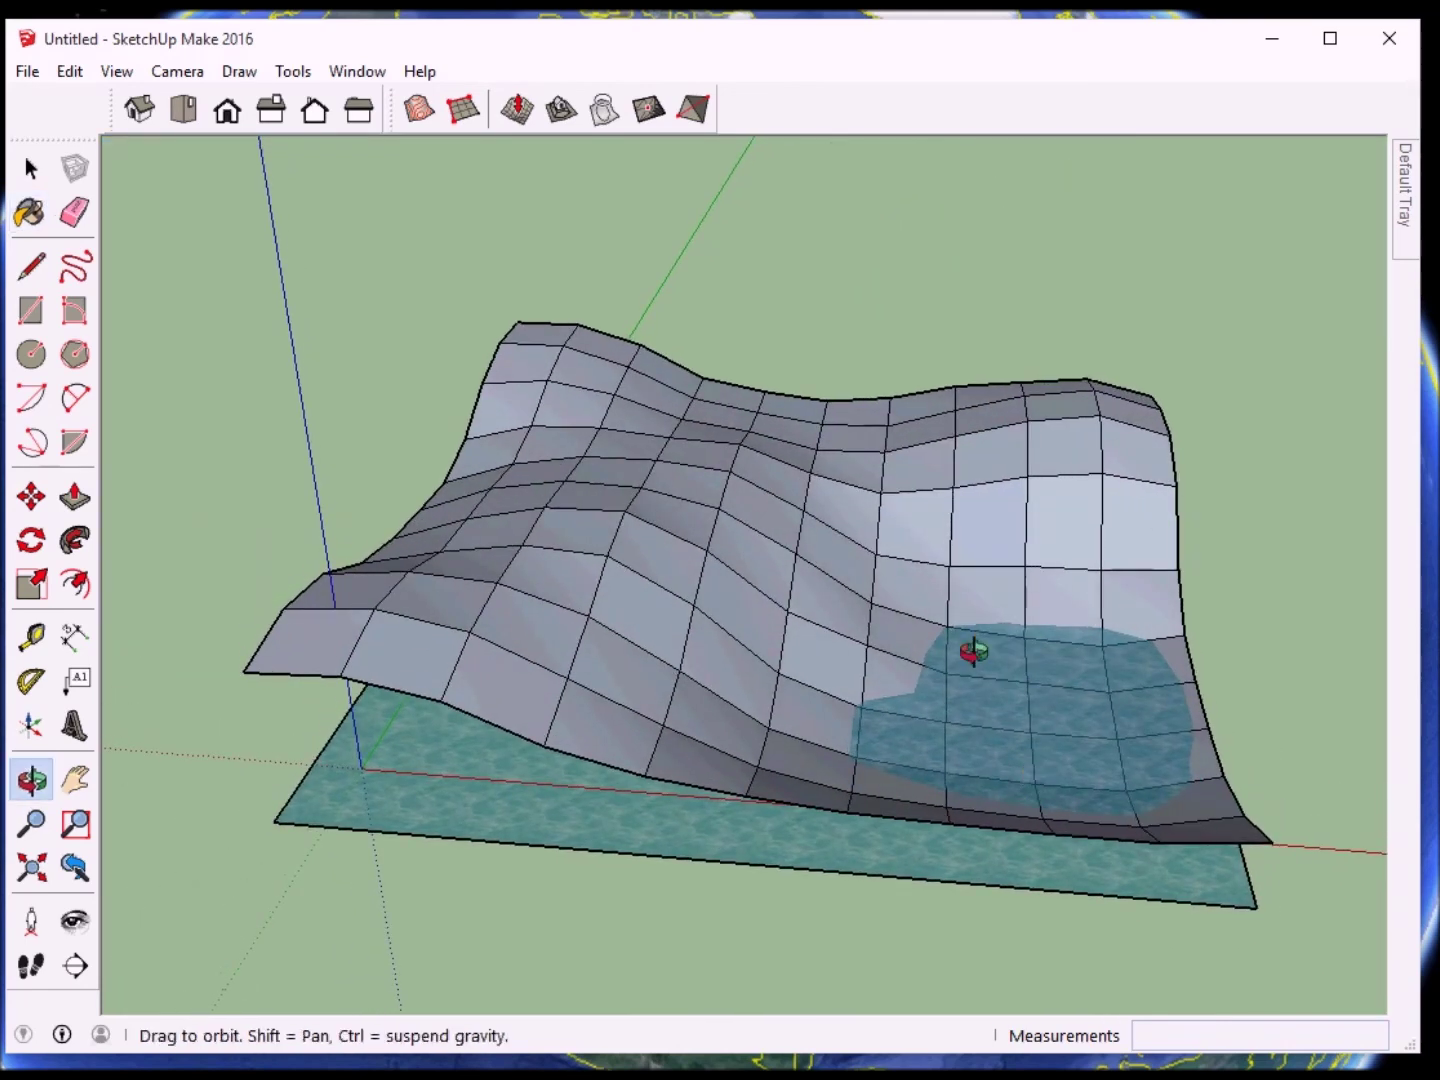
mouse_move(973, 651)
middle_mouse_down()
mouse_move(1008, 737)
mouse_move(1018, 632)
middle_mouse_up()
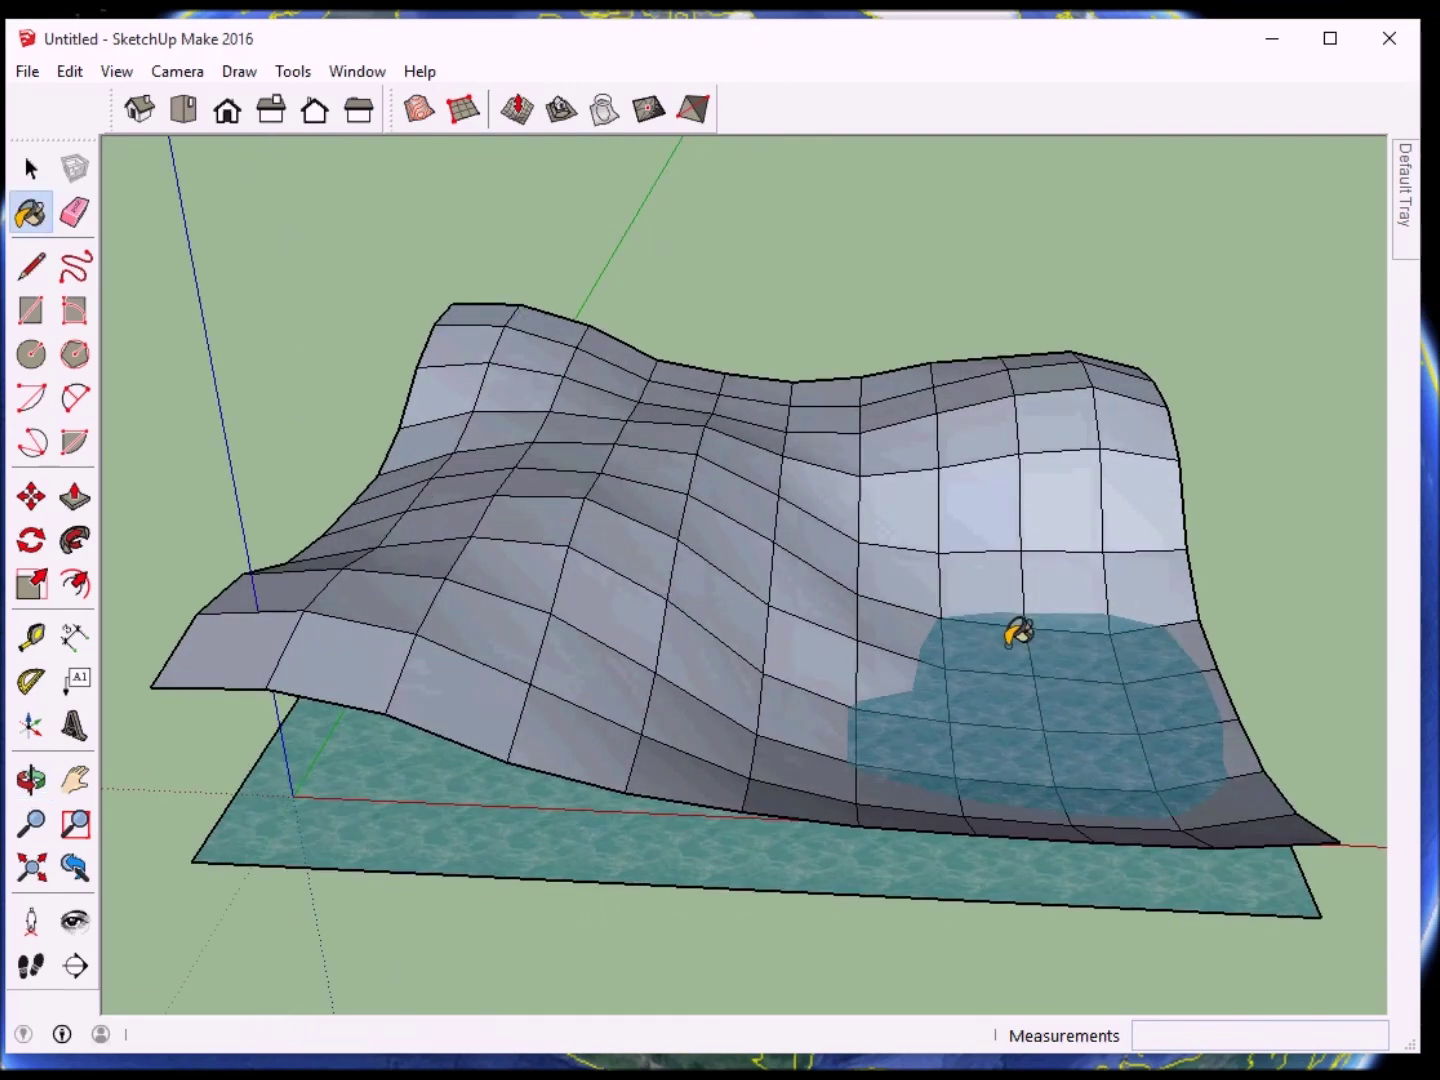